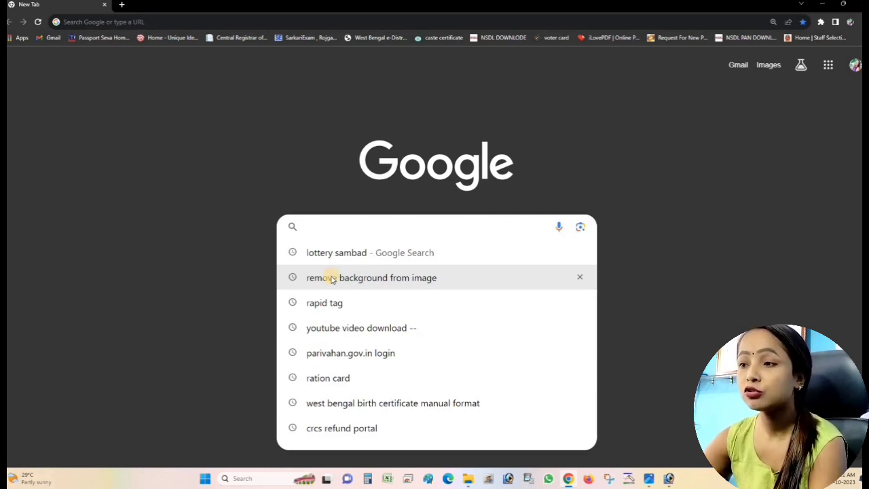
- Search Google for 'remove background from image' and open the remove.bg site
left_click(331, 279)
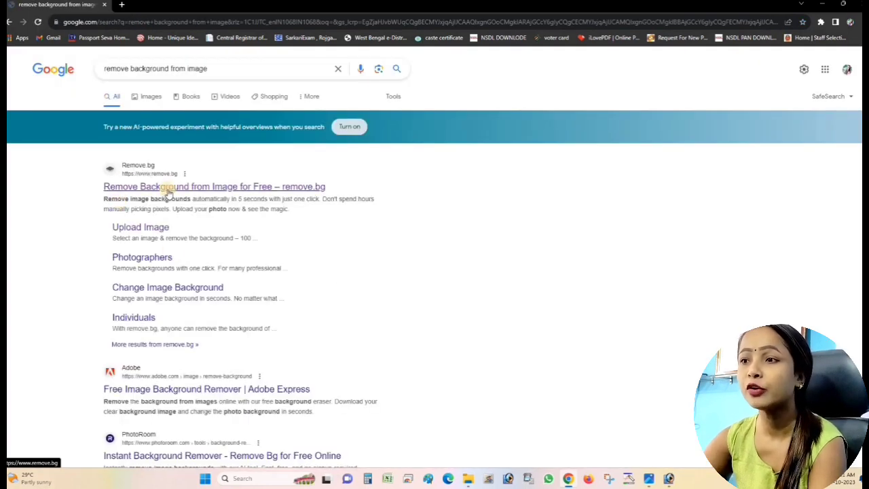
left_click(259, 187)
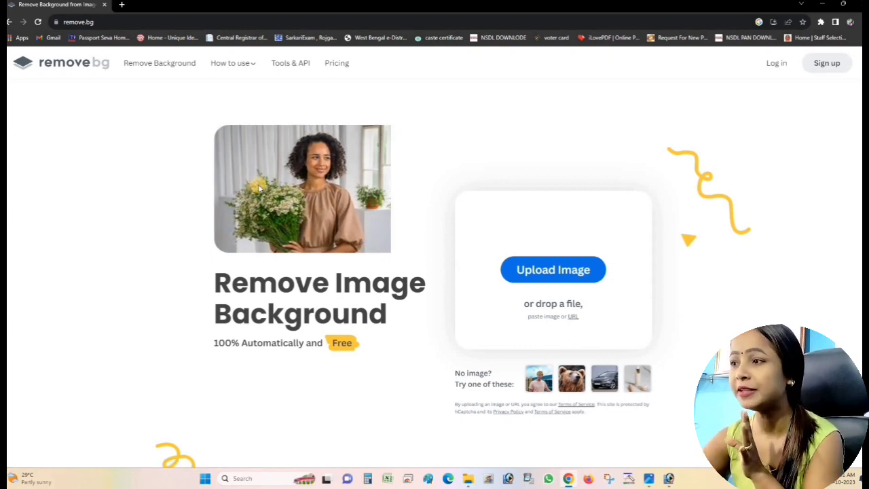
- Upload the man's passport photo from the Downloads folder to remove.bg
left_click(528, 275)
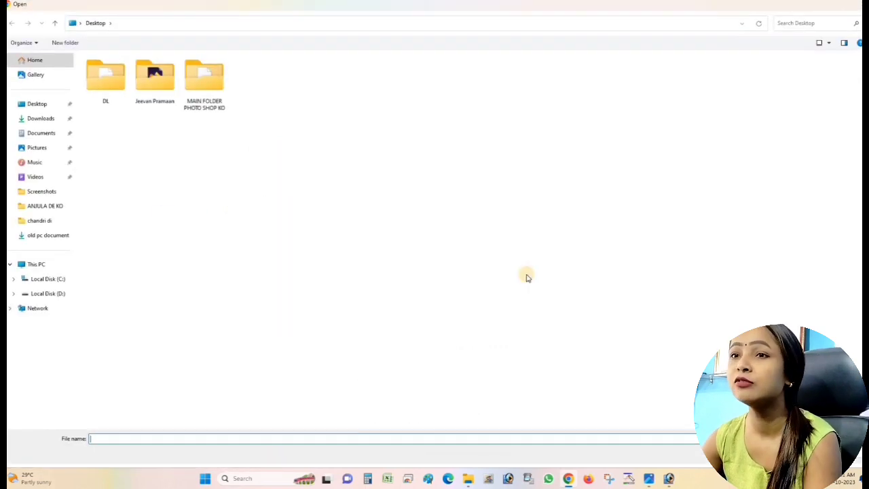
left_click(42, 119)
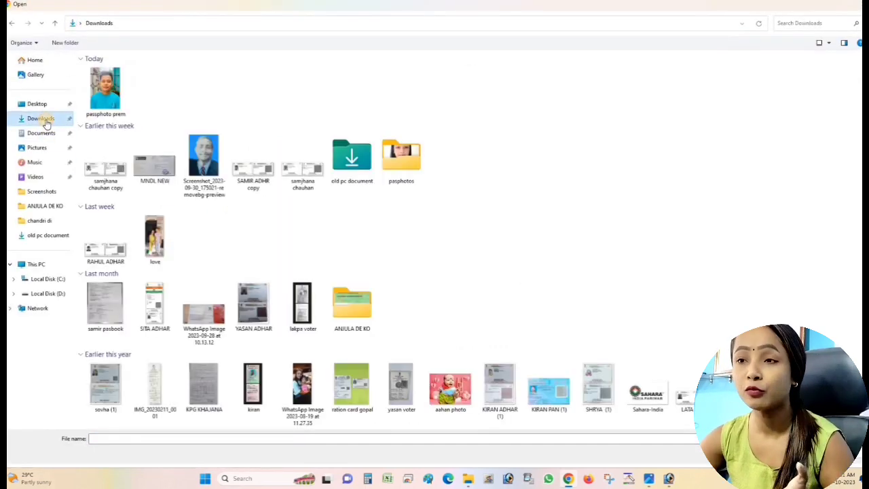
double_click(106, 91)
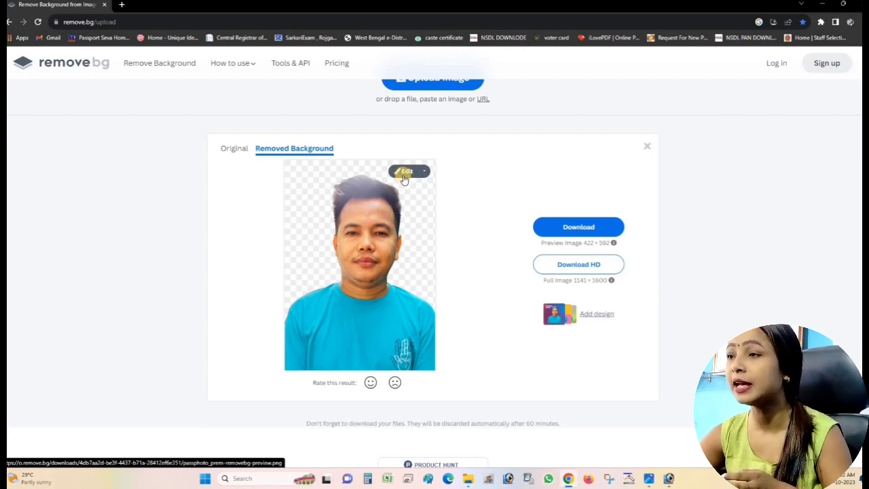
- In remove.bg's background editor, try palace-hall, white, purple and light-blue backgrounds
left_click(406, 172)
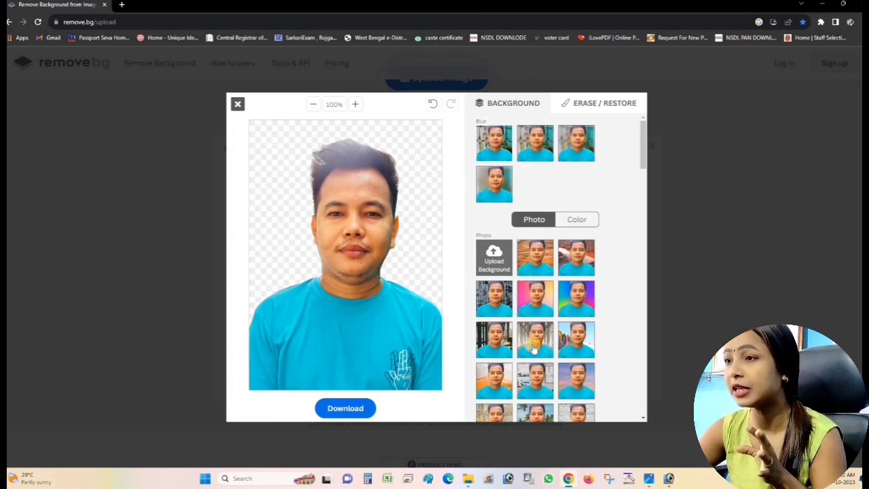
left_click(534, 348)
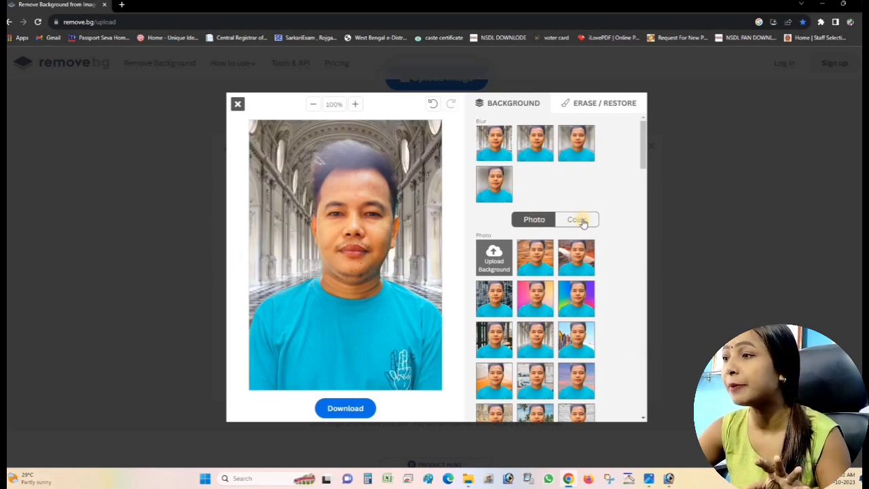
left_click(583, 222)
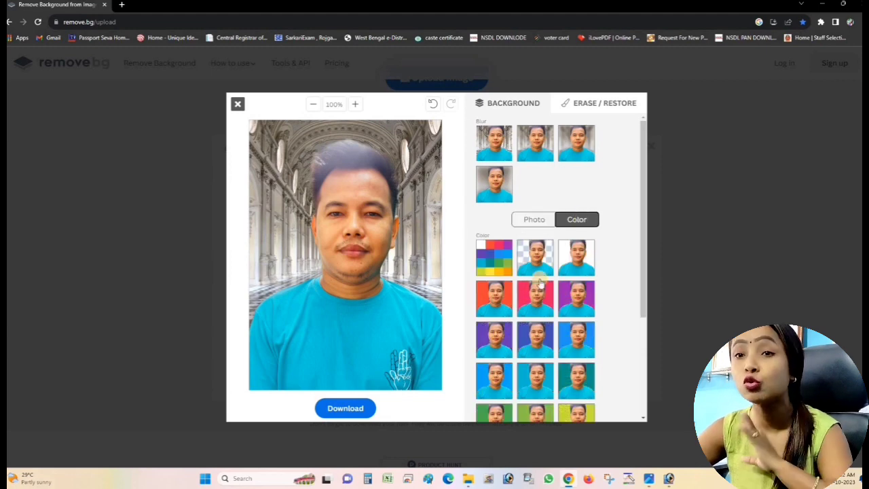
left_click(584, 262)
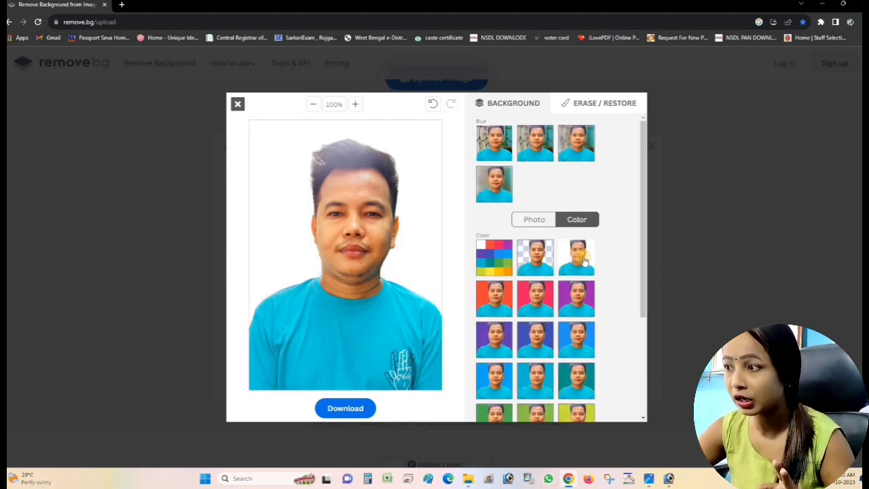
left_click(581, 304)
left_click(496, 384)
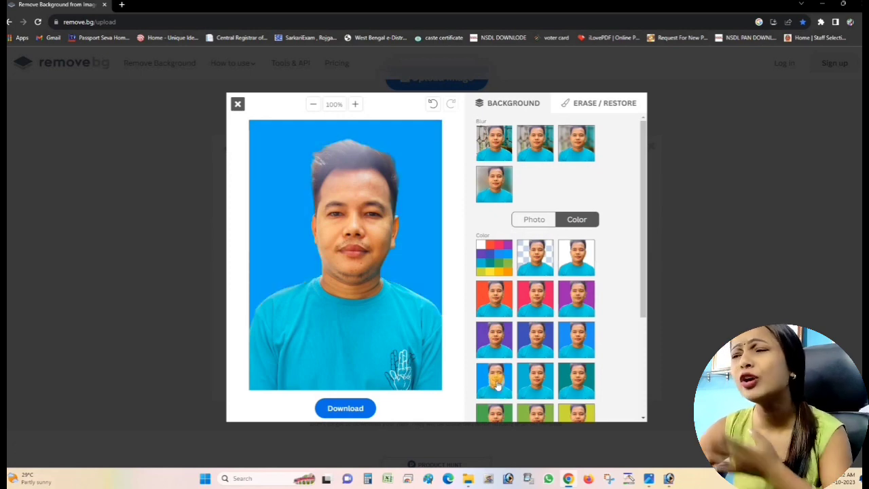
- Compare the background options and settle on plain white
scroll(496, 384, "down", 2)
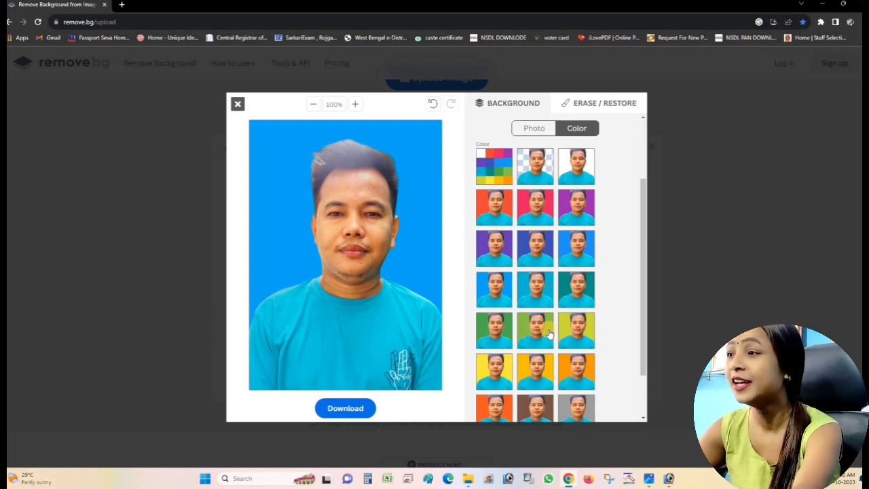
scroll(606, 291, "up", 1)
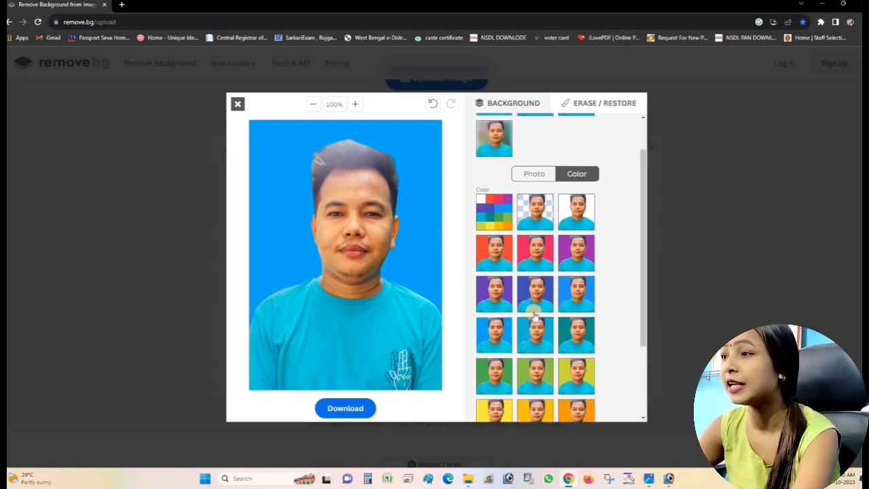
scroll(554, 317, "up", 1)
scroll(554, 316, "down", 1)
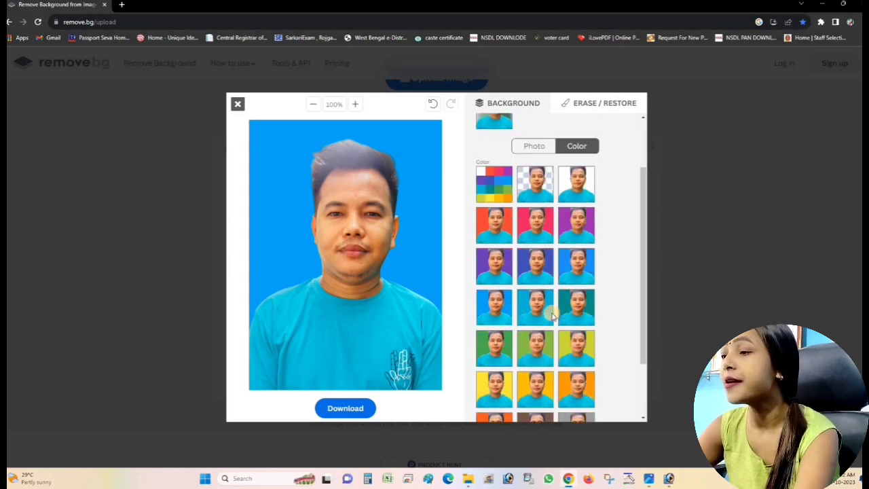
scroll(554, 319, "down", 2)
scroll(553, 326, "up", 3)
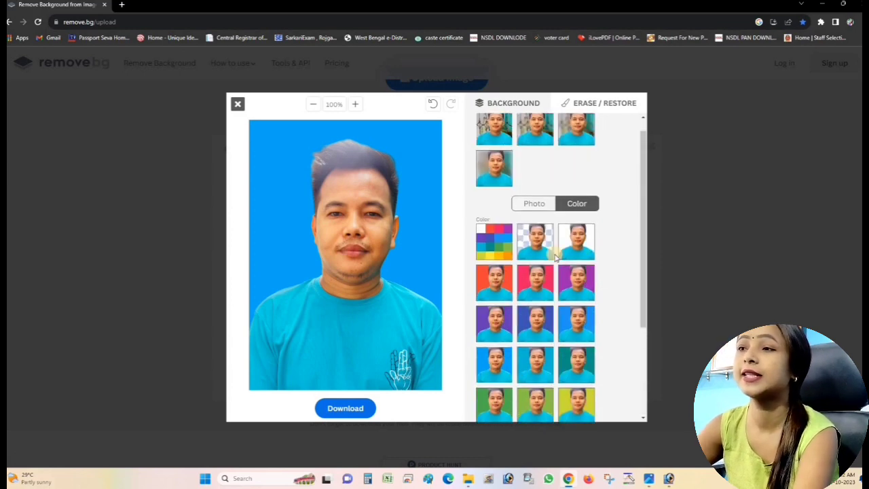
left_click(574, 246)
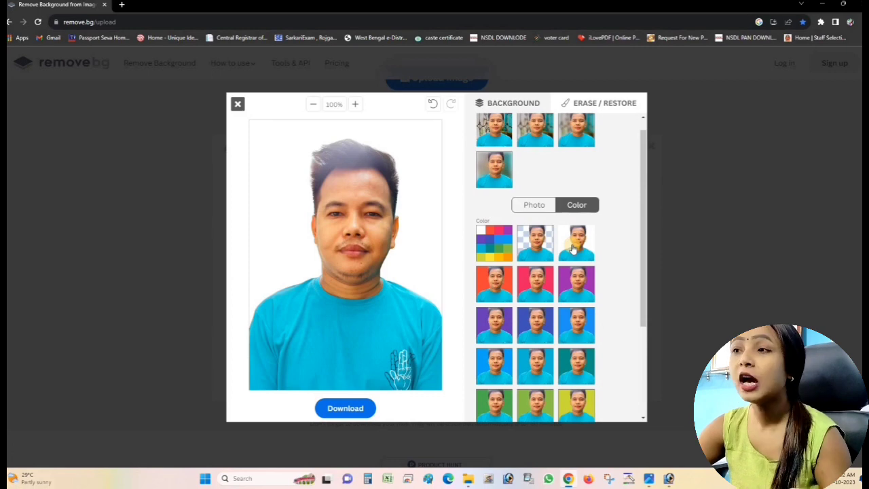
- Download the white-background photo as passphoto_prem-removebg-preview.png, check it, and return to Photoshop
left_click(338, 408)
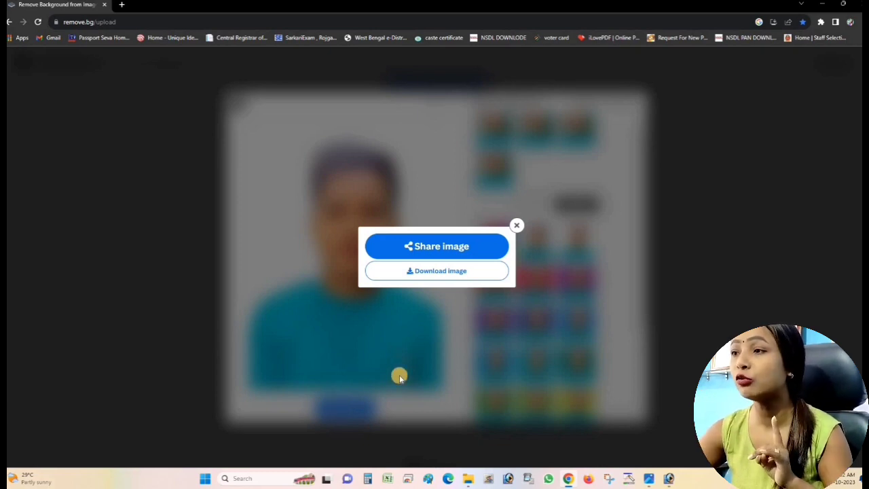
left_click(445, 280)
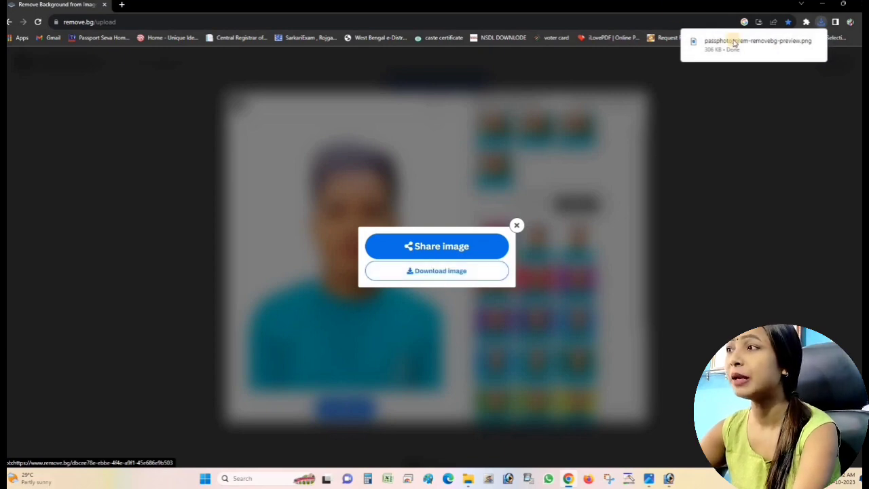
left_click(733, 49)
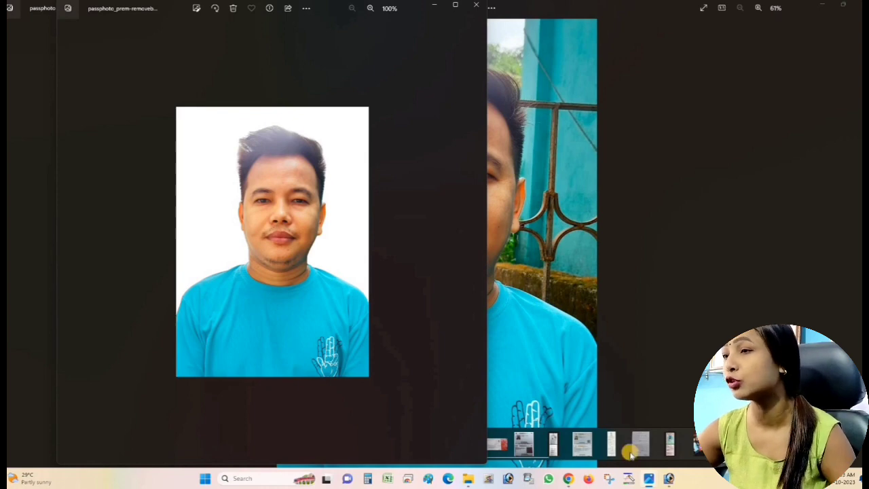
left_click(668, 479)
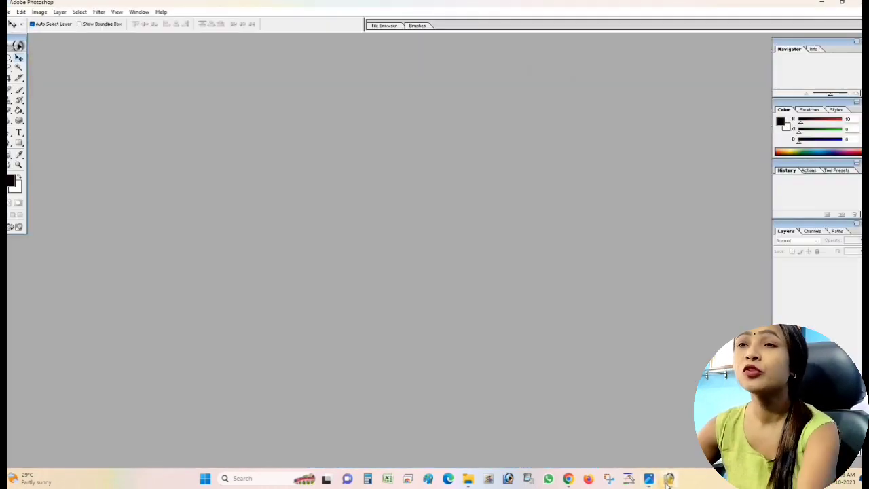
- Open passphoto_prem-removebg-preview.png in Photoshop and resize its window to show the whole photo
left_click(8, 12)
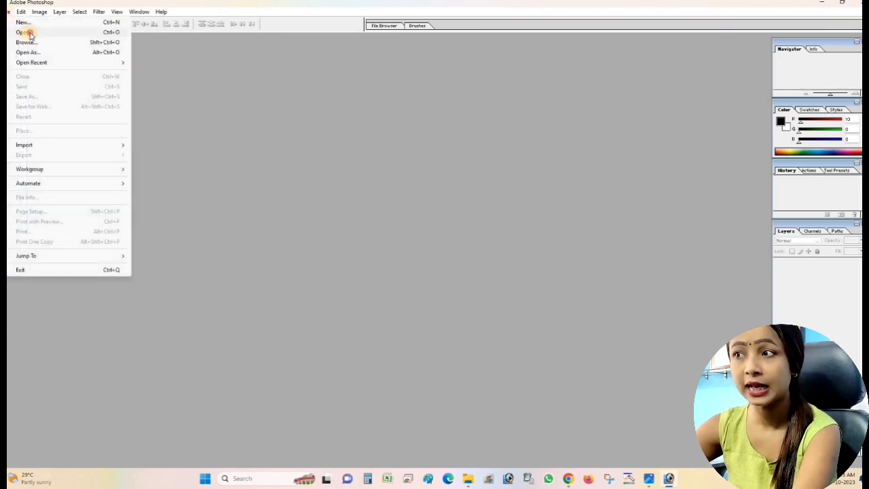
left_click(25, 32)
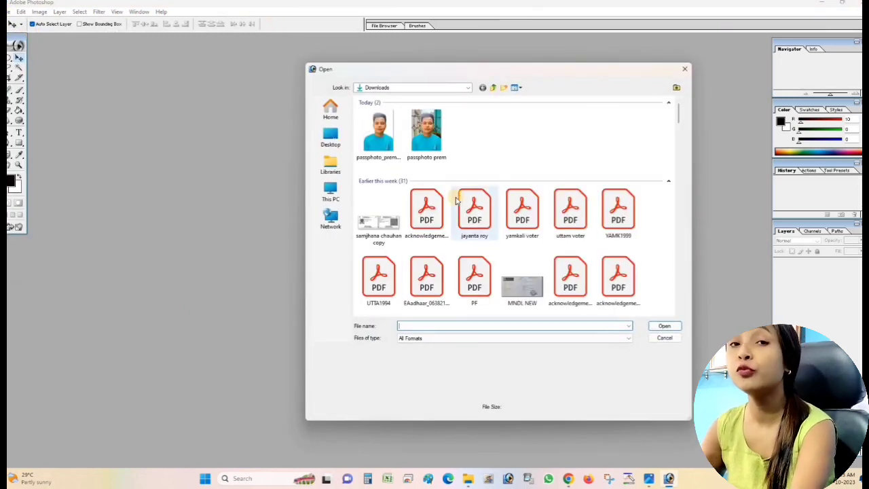
mouse_move(474, 211)
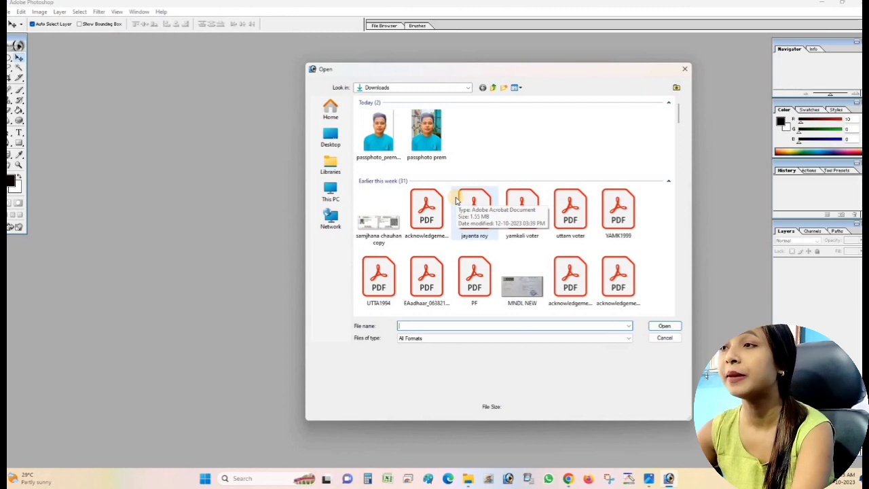
double_click(378, 131)
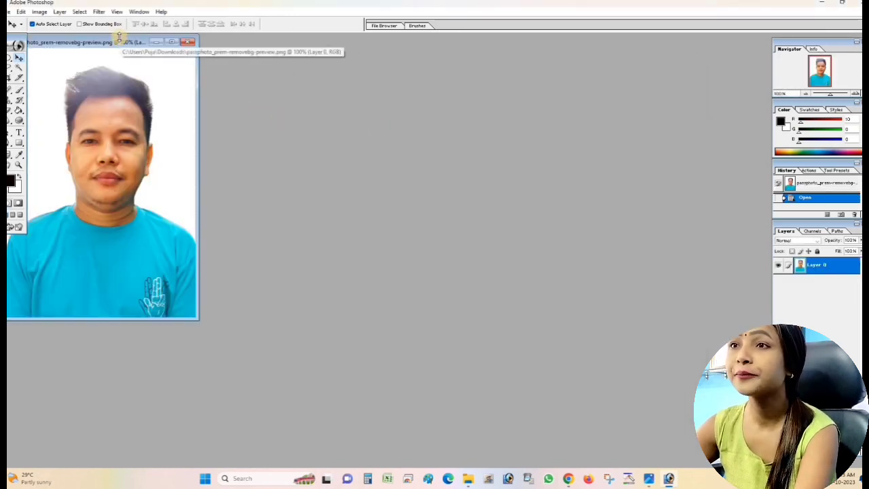
left_click_drag(209, 45, 291, 50)
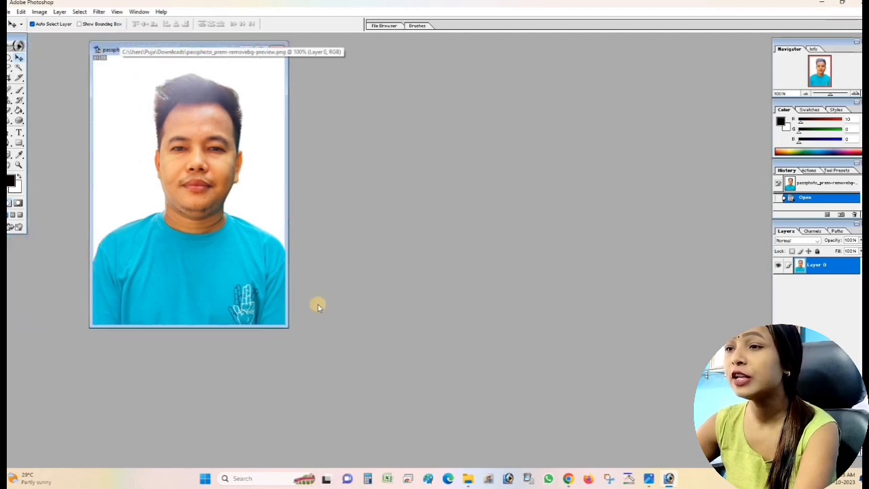
left_click_drag(282, 326, 331, 355)
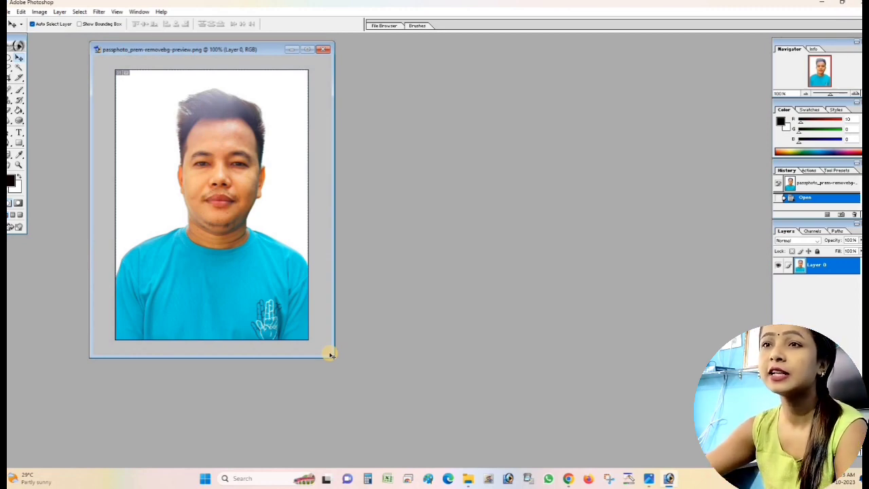
- Apply Selective Color on Yellows with Magenta -9%, Yellow -54% and Black lowered
left_click(39, 13)
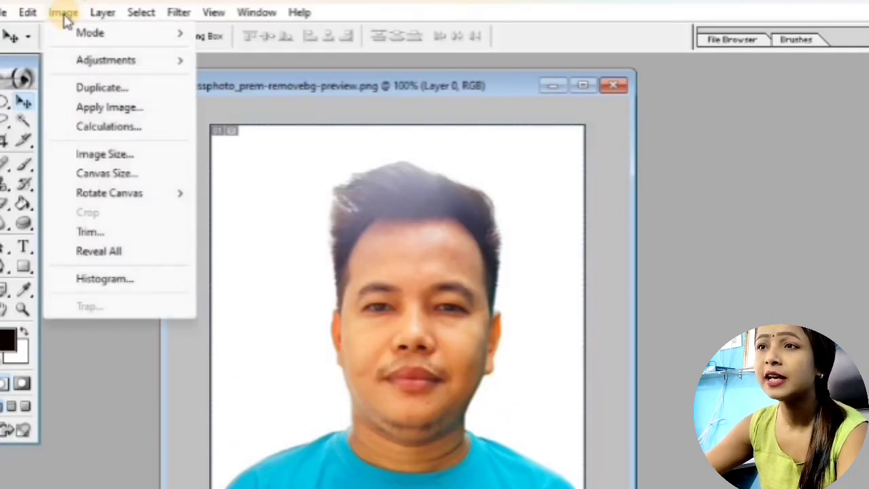
mouse_move(106, 60)
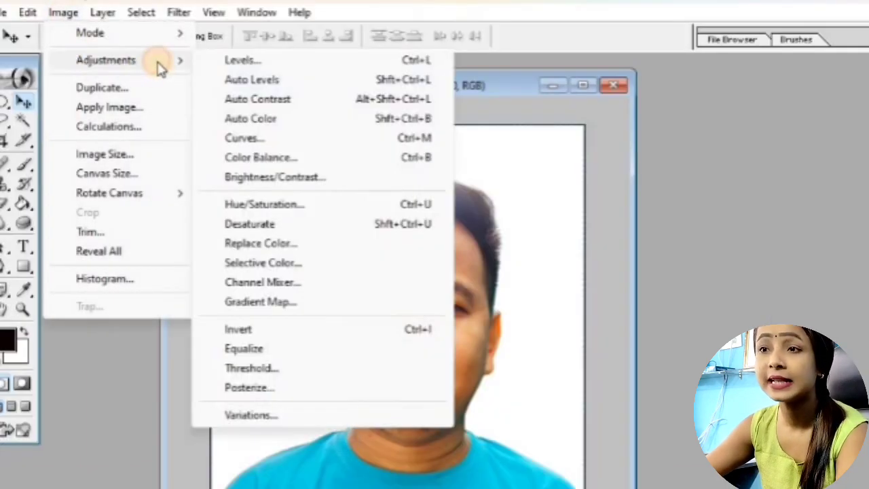
left_click(251, 263)
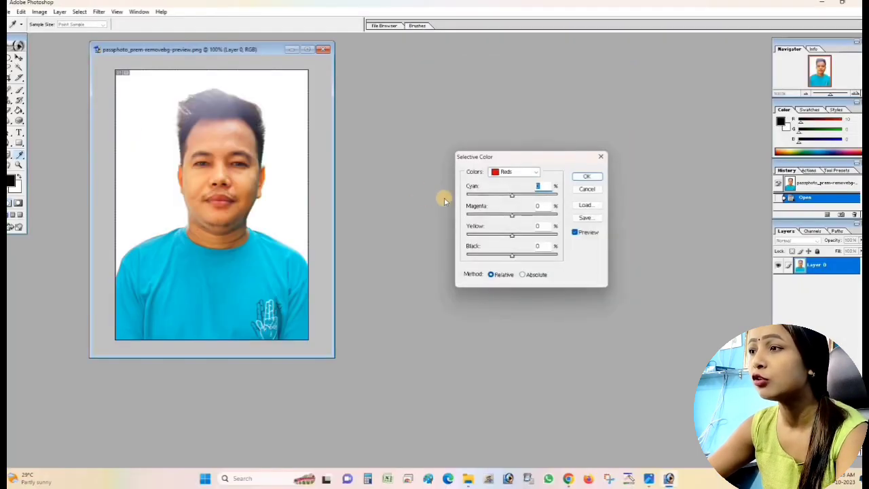
left_click(512, 175)
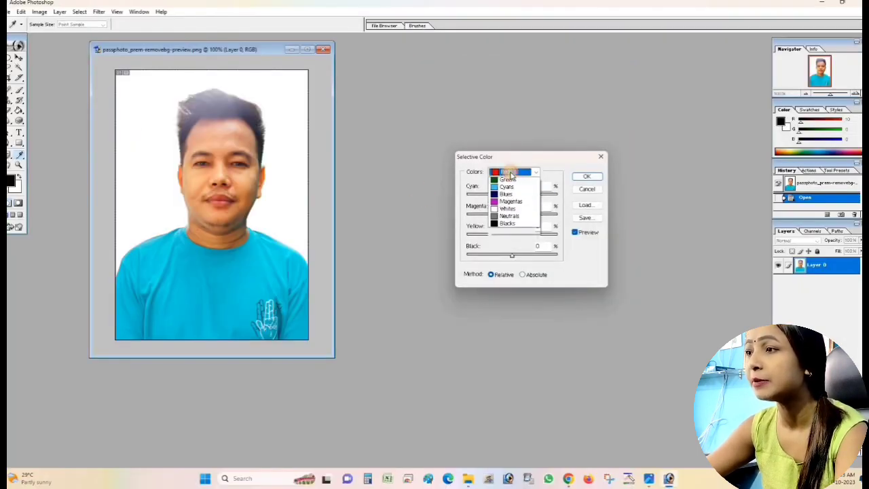
left_click(506, 188)
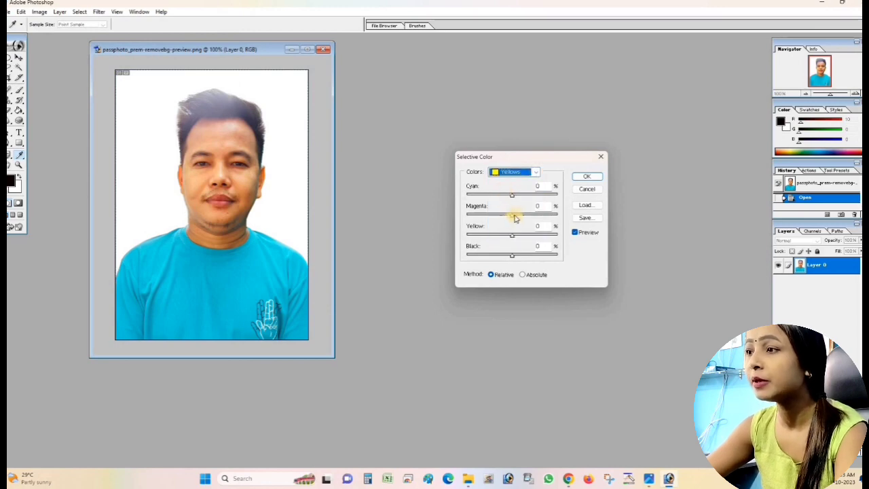
key("Tab")
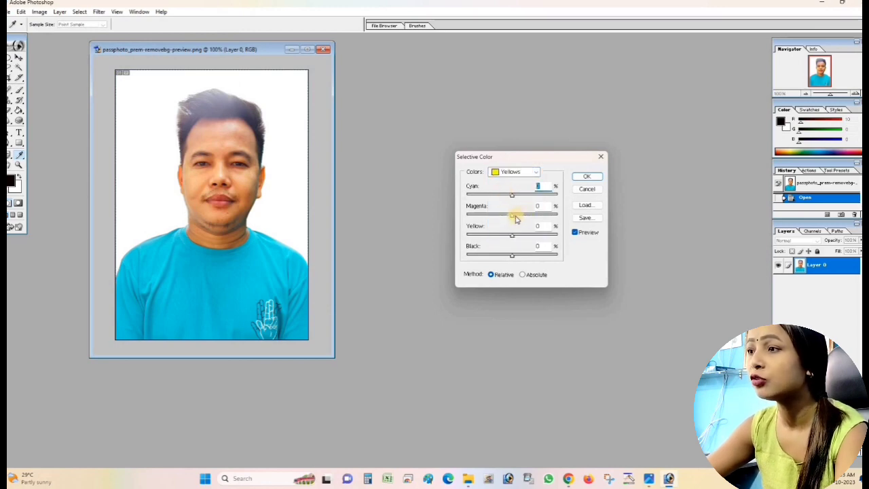
left_click(518, 249)
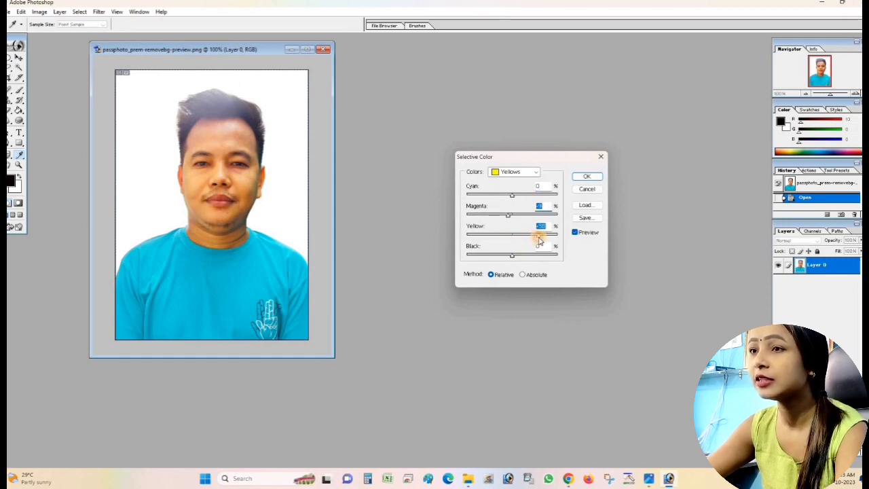
left_click(516, 253)
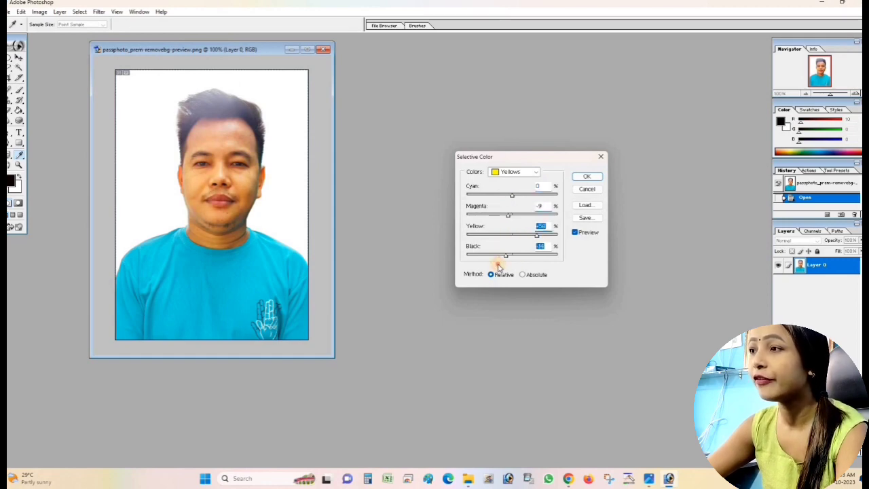
left_click_drag(487, 267, 474, 271)
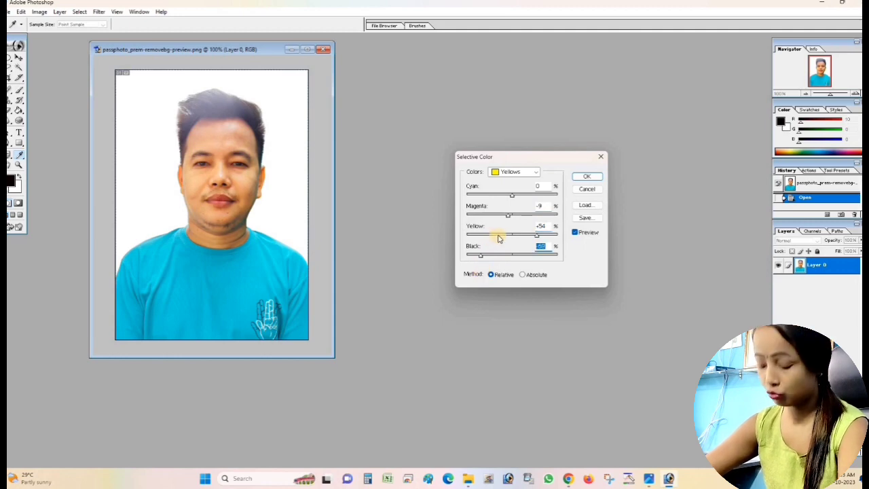
left_click(581, 179)
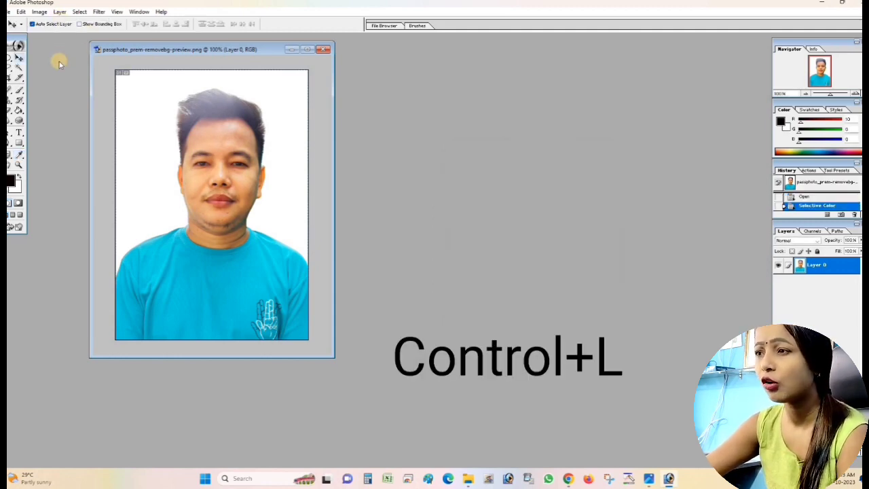
- Apply Levels with input values 0, 1.16 and 252 and output 0–255
key("ctrl+l")
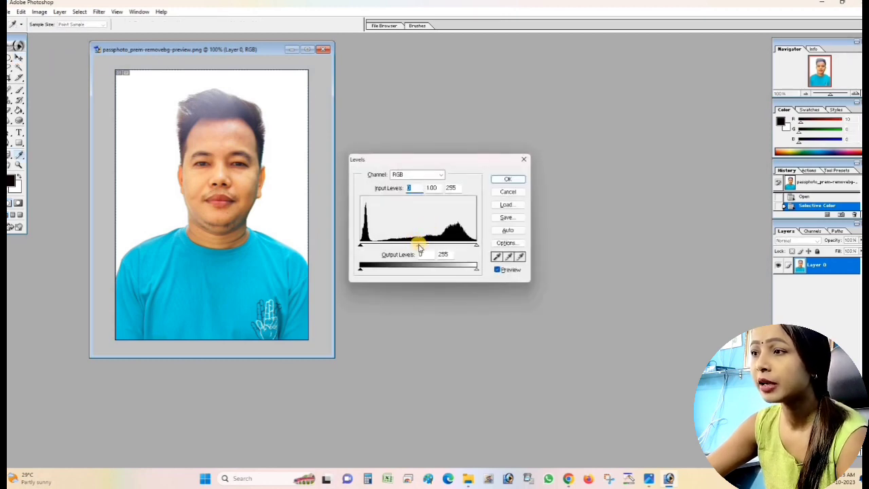
left_click_drag(419, 249, 415, 252)
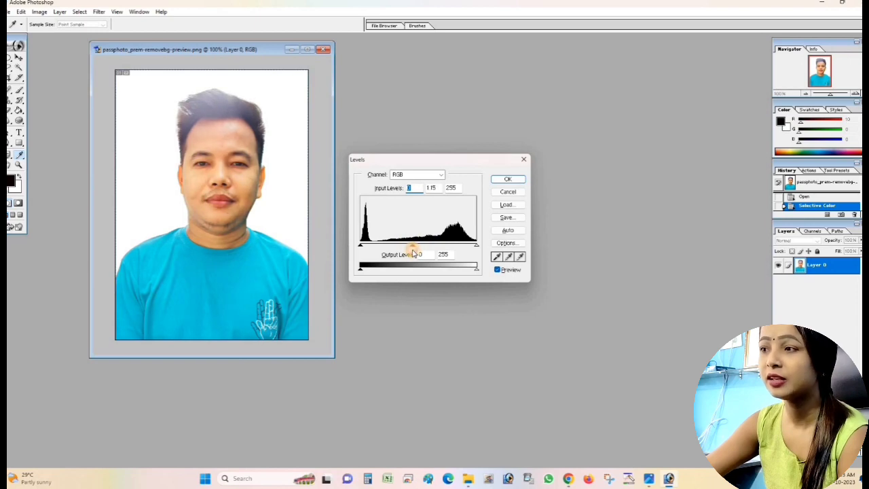
left_click(413, 247)
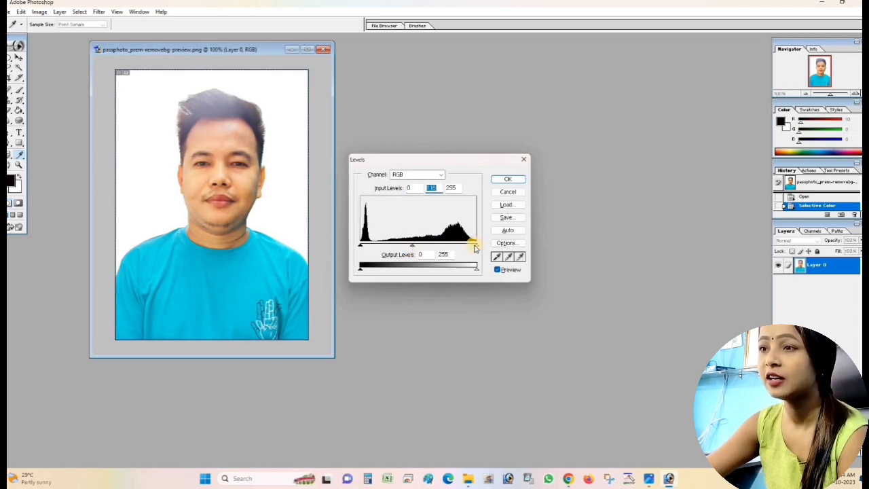
mouse_move(474, 249)
left_mouse_down()
mouse_move(466, 254)
mouse_move(474, 249)
mouse_move(478, 271)
mouse_move(468, 274)
mouse_move(477, 270)
left_mouse_up()
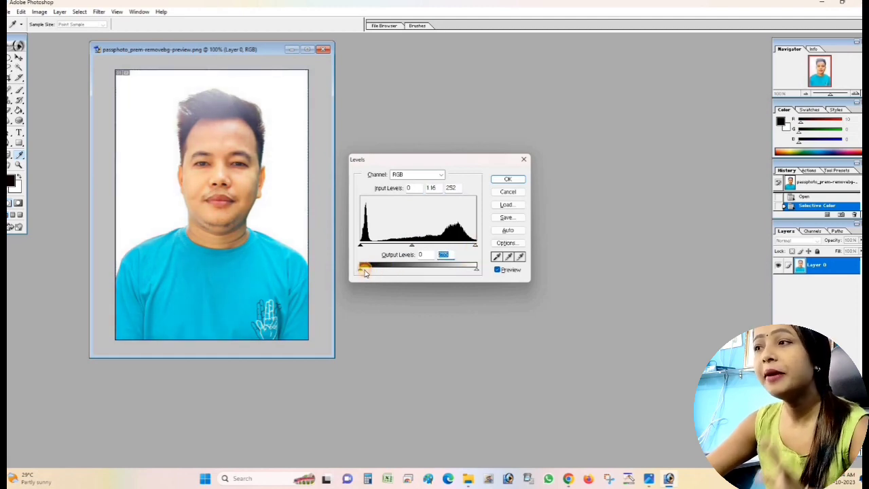
left_click_drag(364, 273, 351, 272)
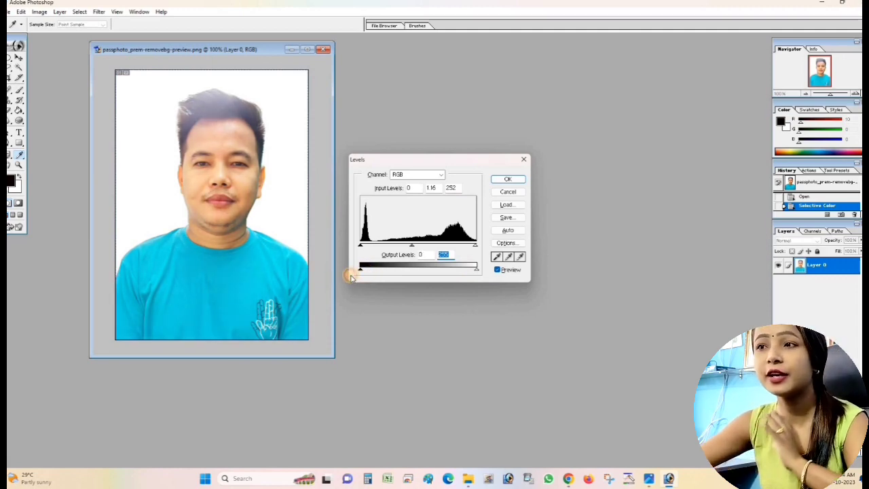
left_click(516, 180)
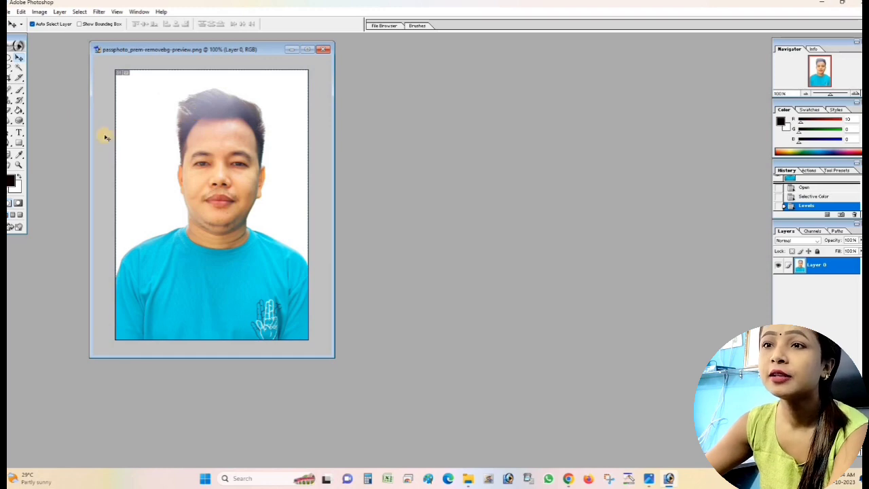
- Select the Burn Tool with a 47 px brush diameter
left_click(18, 120)
right_click(19, 120)
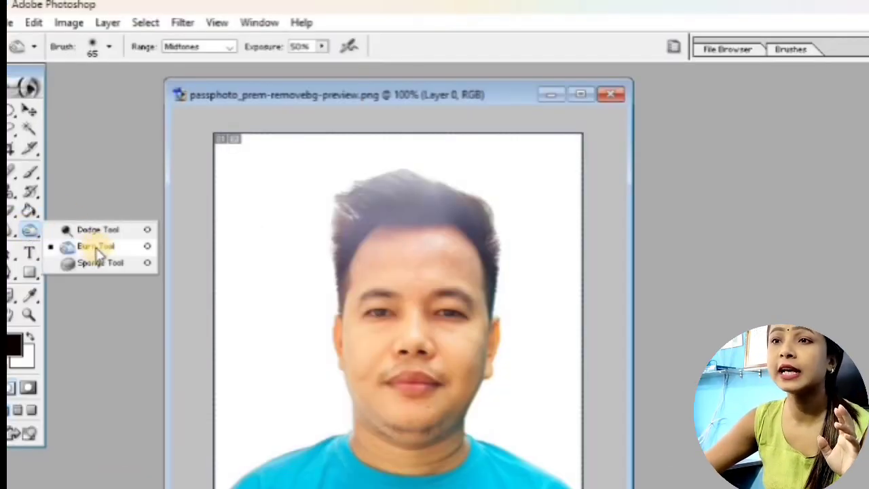
left_click(98, 248)
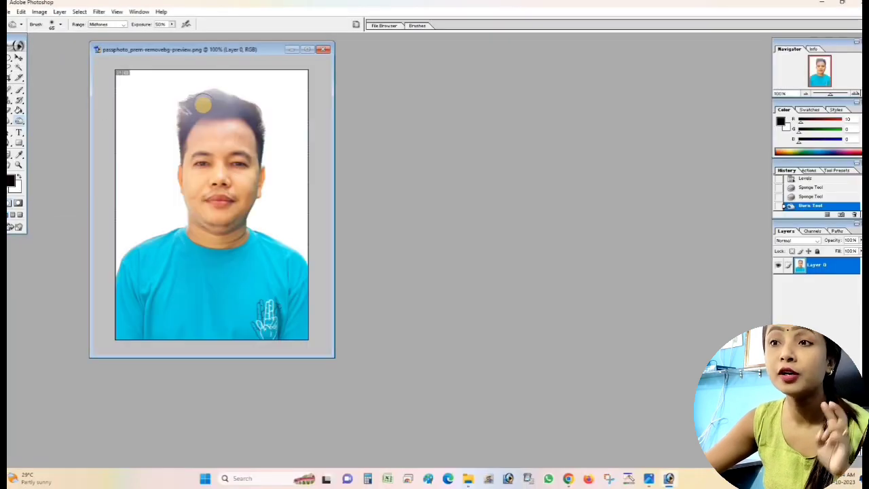
right_click(203, 103)
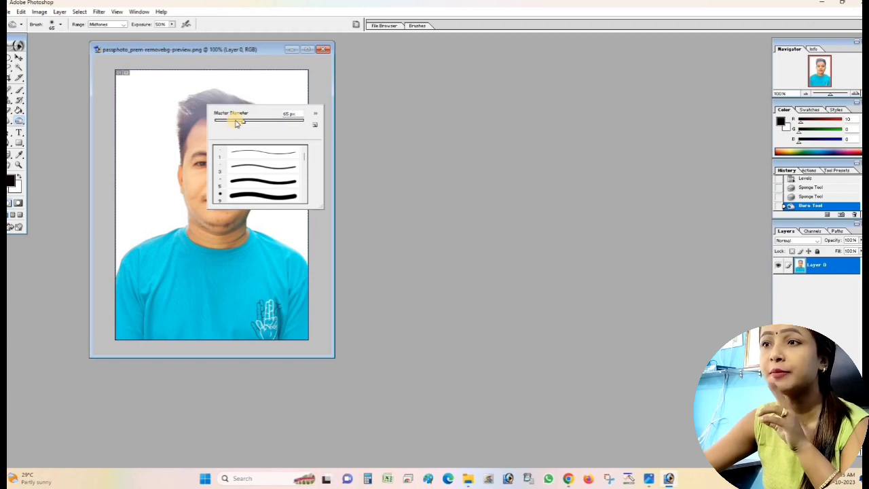
left_click_drag(236, 122, 234, 122)
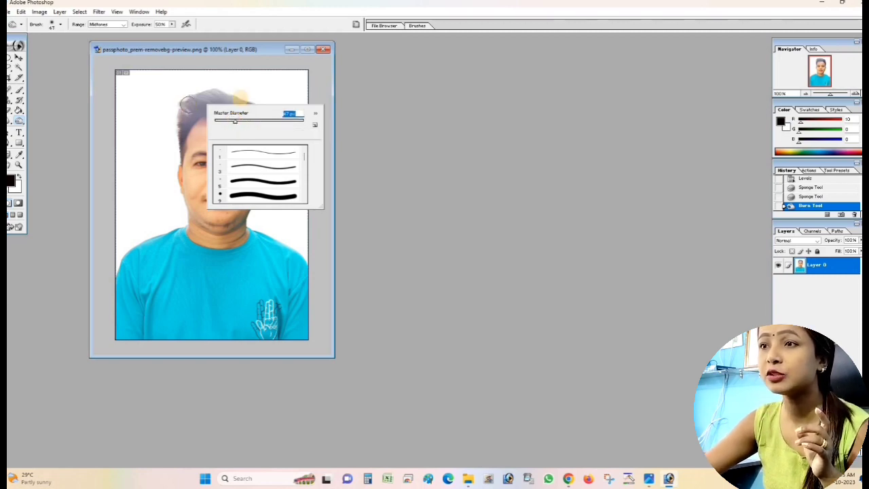
left_click(200, 109)
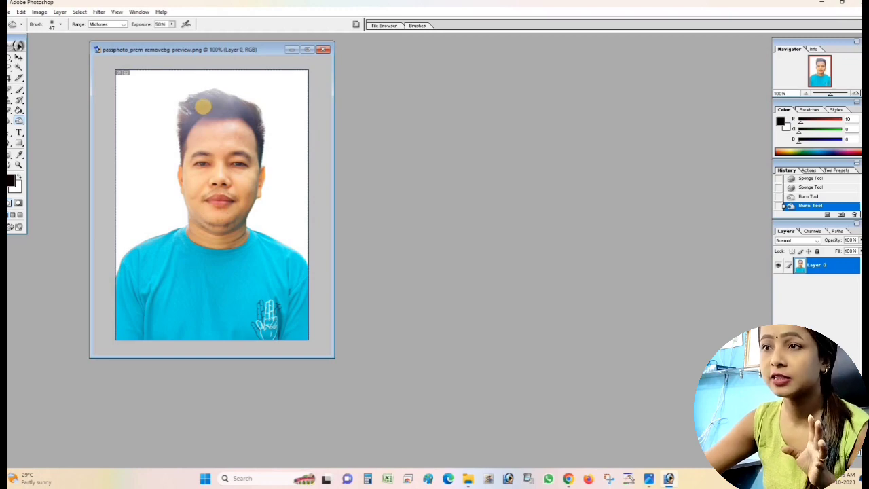
- Burn the top of the man's hair and a spot on his left cheek
left_click(203, 104)
left_click(205, 99)
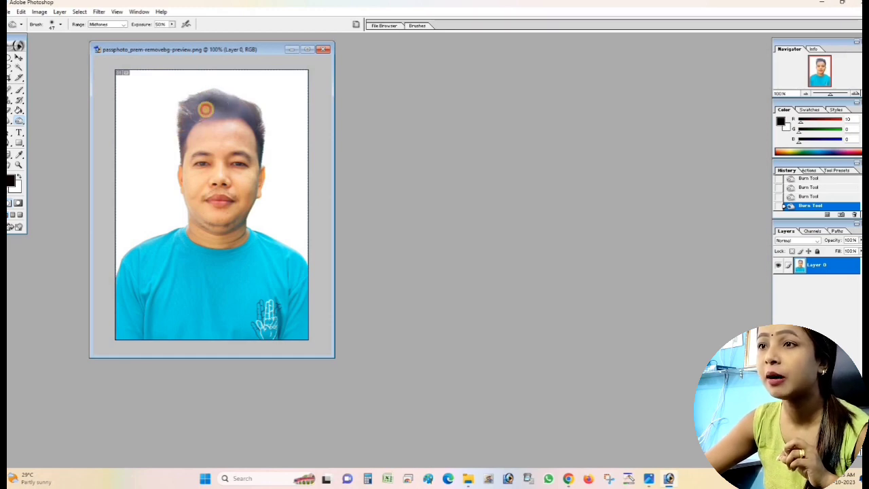
mouse_move(206, 109)
left_mouse_down()
mouse_move(229, 102)
mouse_move(190, 102)
mouse_move(225, 99)
mouse_move(268, 120)
mouse_move(254, 127)
mouse_move(196, 116)
mouse_move(210, 124)
mouse_move(229, 103)
mouse_move(198, 87)
mouse_move(246, 111)
mouse_move(192, 87)
mouse_move(235, 92)
mouse_move(234, 99)
mouse_move(182, 123)
mouse_move(173, 169)
mouse_move(195, 105)
mouse_move(252, 118)
mouse_move(269, 140)
left_mouse_up()
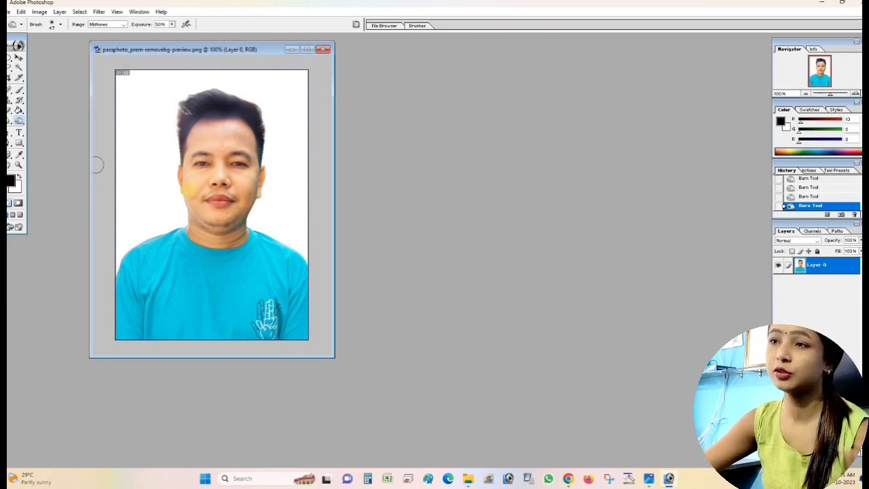
left_click(174, 199)
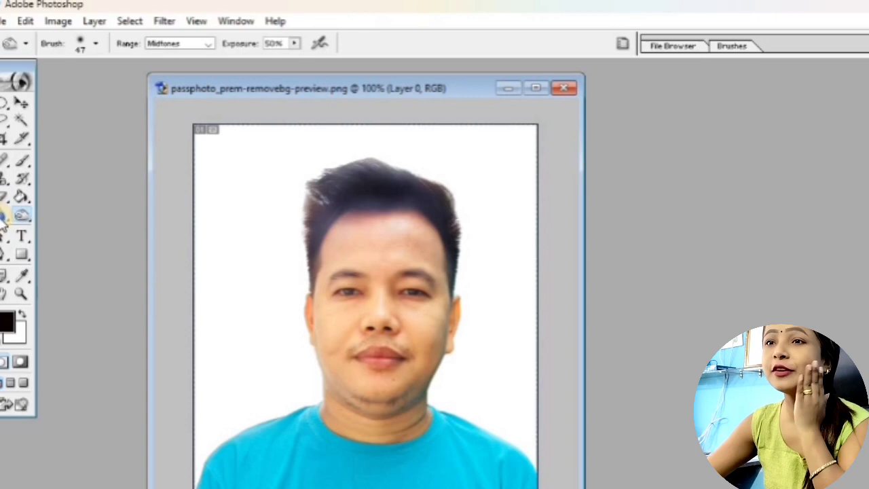
left_click(3, 218)
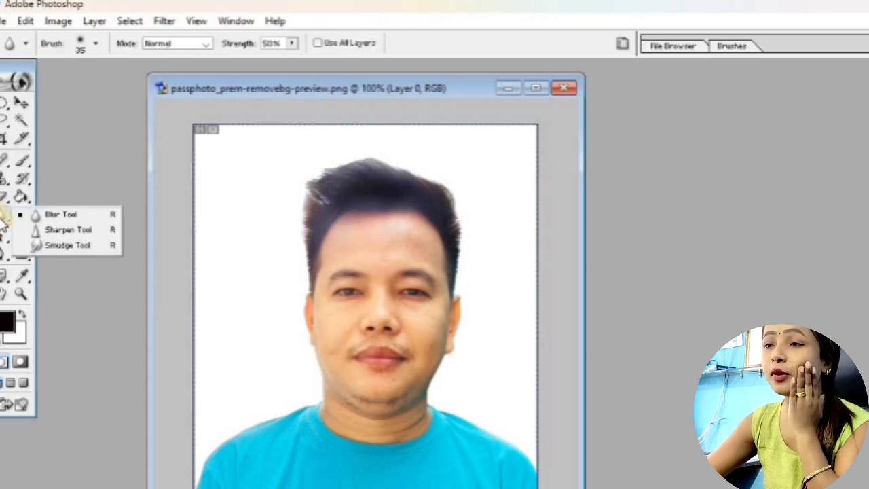
- Blur the skin on the cheeks, forehead and right temple at 200% zoom
left_click(57, 218)
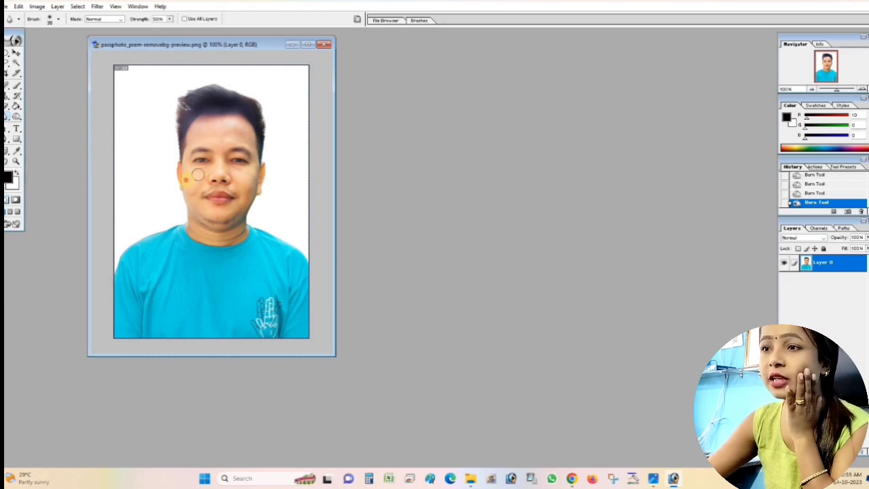
left_click_drag(184, 176, 177, 176)
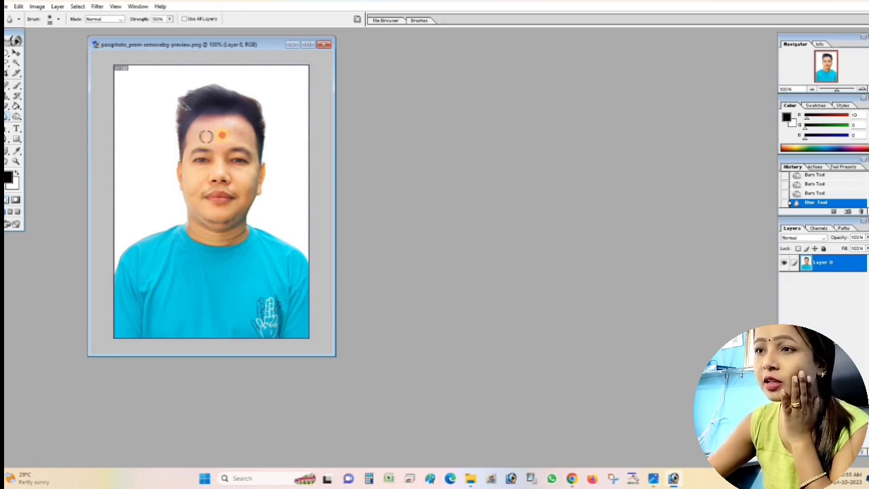
key("ctrl+plus")
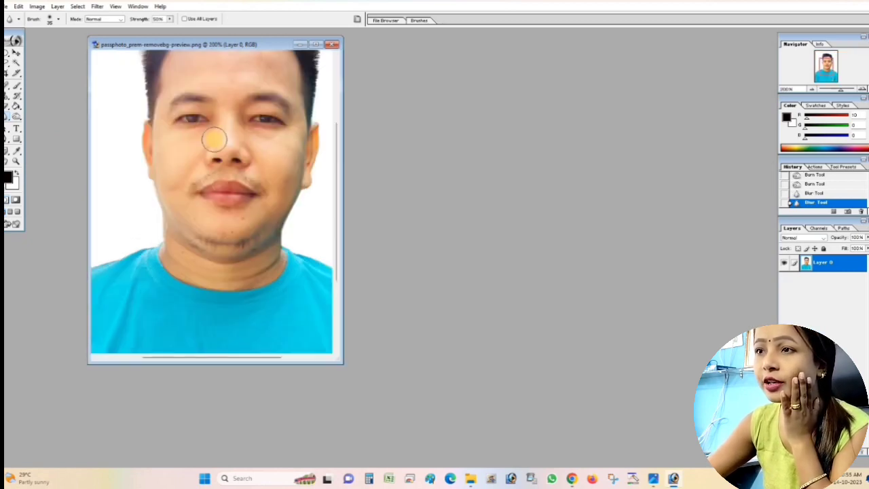
scroll(223, 136, "up", 2)
scroll(224, 137, "up", 1)
mouse_move(225, 137)
left_mouse_down()
mouse_move(262, 153)
mouse_move(200, 143)
mouse_move(284, 163)
mouse_move(299, 190)
mouse_move(292, 245)
mouse_move(240, 227)
mouse_move(268, 233)
mouse_move(260, 171)
left_mouse_up()
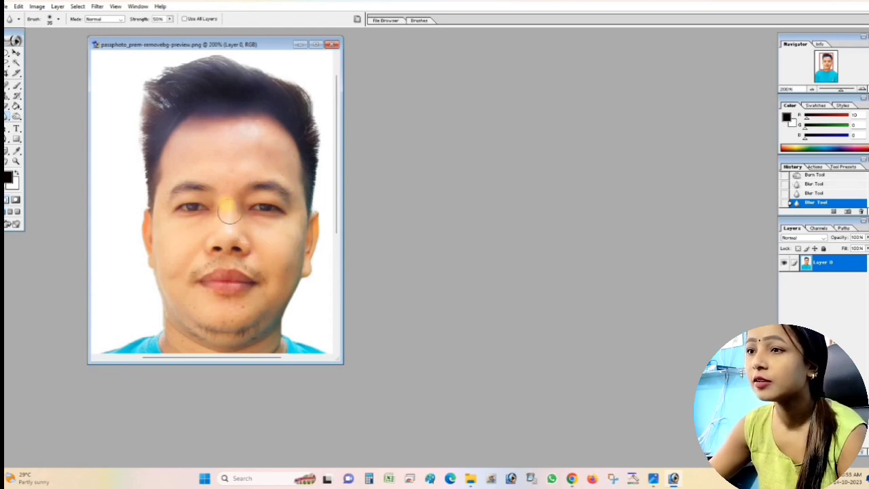
mouse_move(229, 212)
left_mouse_down()
mouse_move(204, 231)
mouse_move(161, 227)
mouse_move(153, 195)
mouse_move(181, 242)
mouse_move(194, 249)
mouse_move(184, 303)
mouse_move(259, 269)
mouse_move(256, 234)
mouse_move(301, 221)
mouse_move(271, 248)
mouse_move(232, 231)
left_mouse_up()
mouse_move(229, 131)
left_mouse_down()
mouse_move(175, 158)
mouse_move(299, 173)
mouse_move(309, 214)
left_mouse_up()
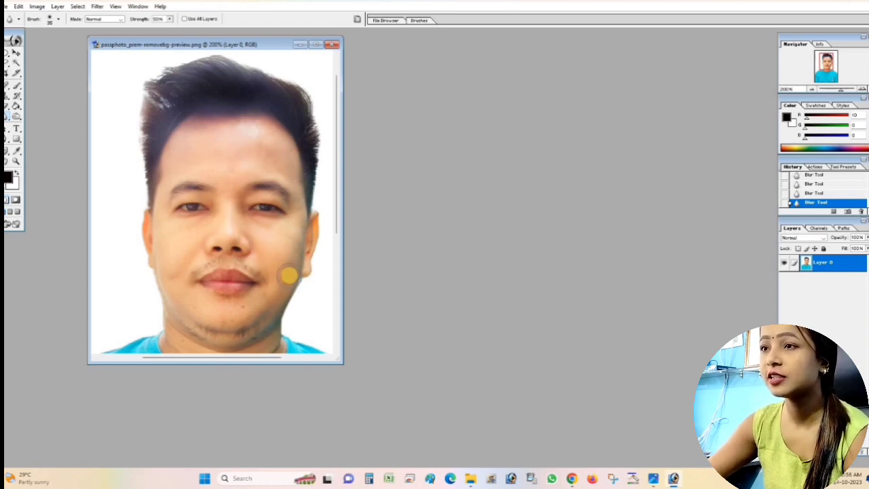
key("ctrl+minus")
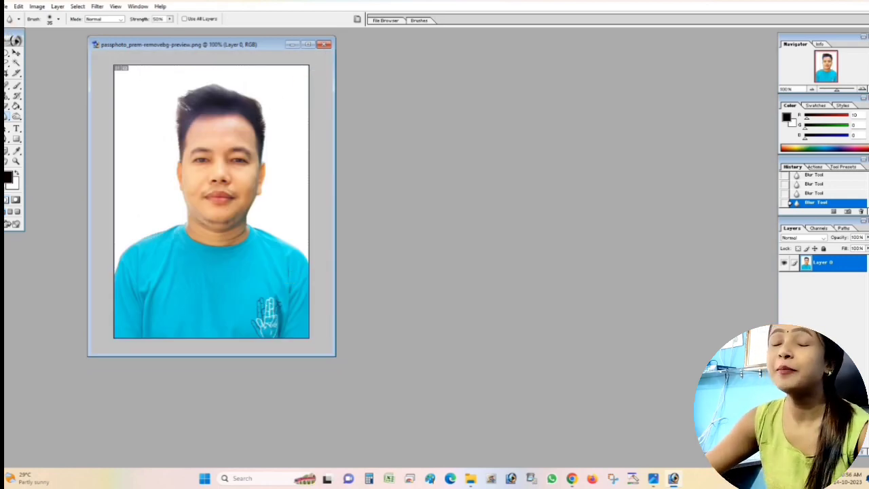
- Browse to the pasphotos folder in large-thumbnail view and select the 'court' suit image
left_click(6, 6)
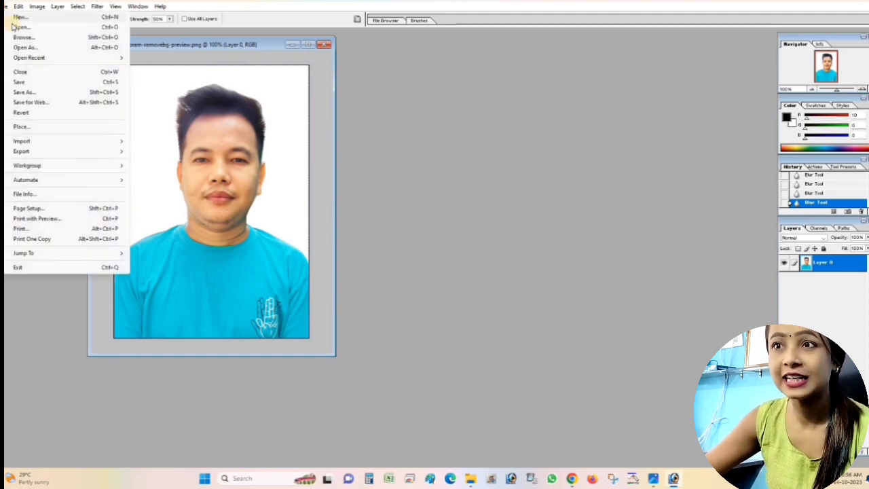
left_click(16, 28)
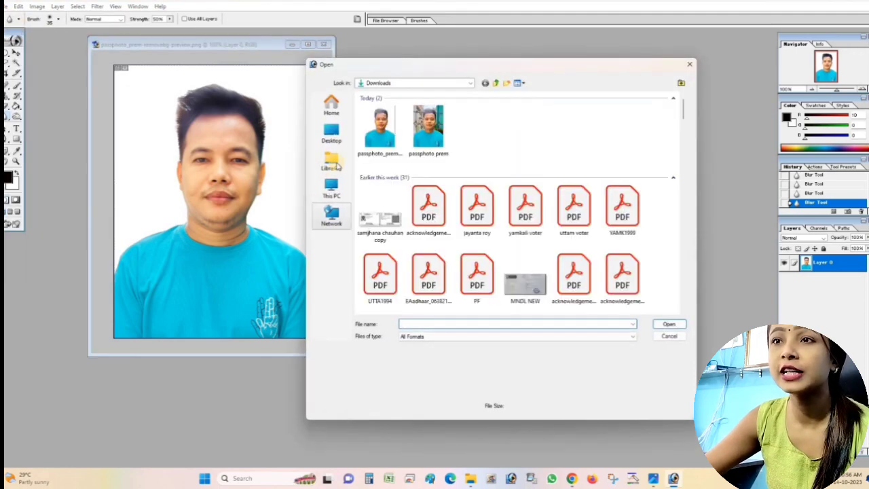
left_click(337, 166)
left_click(345, 136)
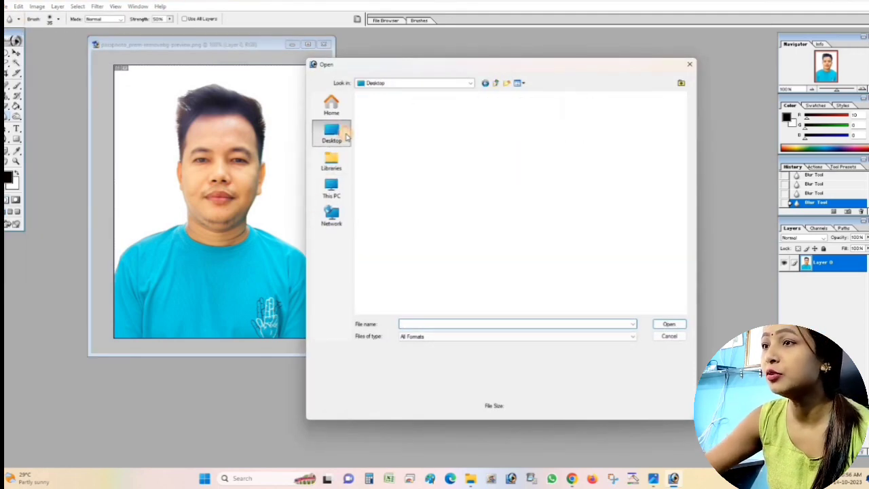
double_click(416, 131)
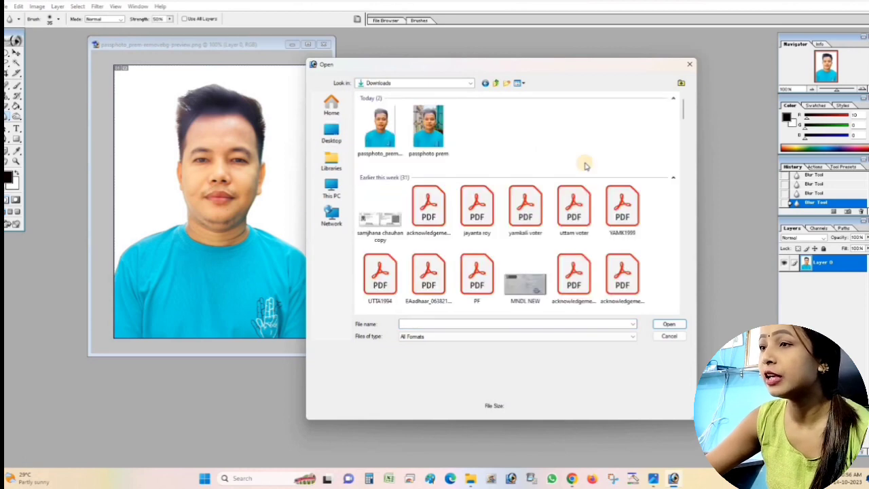
scroll(605, 258, "down", 3)
scroll(610, 251, "down", 3)
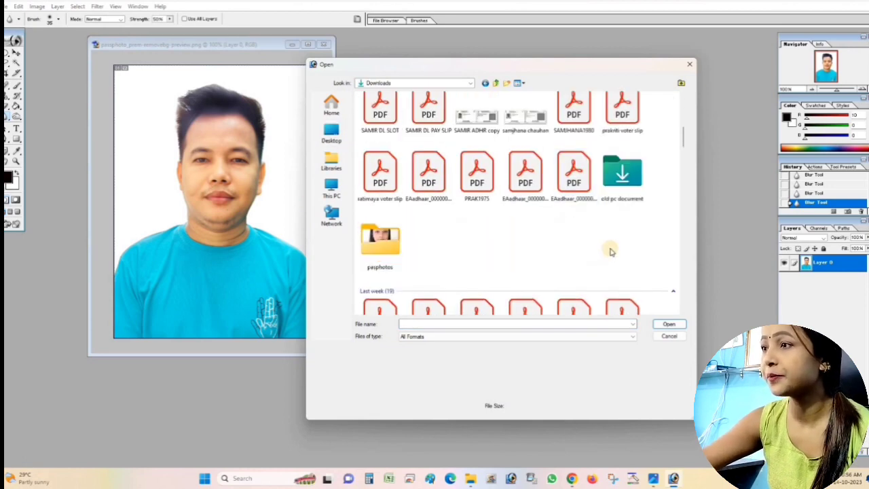
double_click(377, 242)
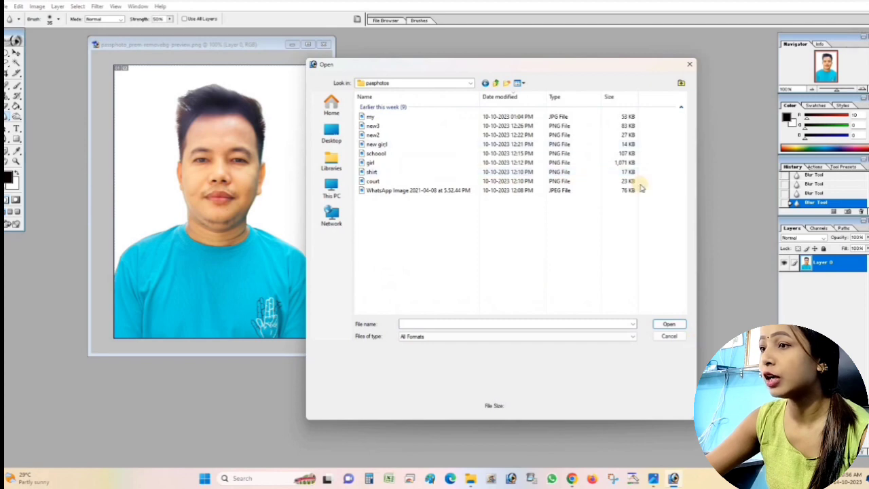
left_click(520, 83)
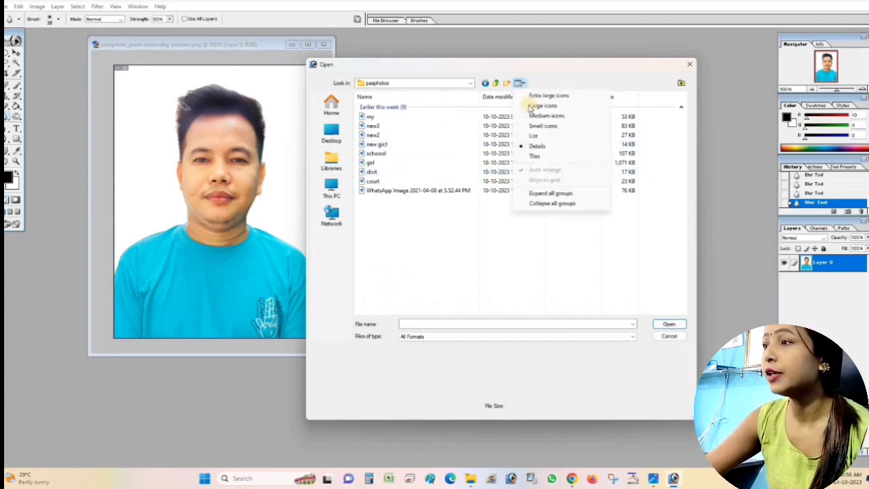
left_click(531, 107)
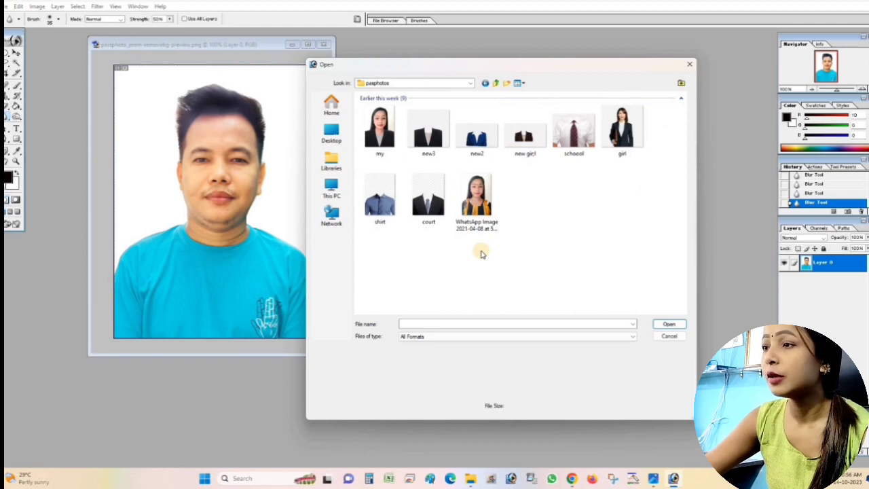
left_click(429, 201)
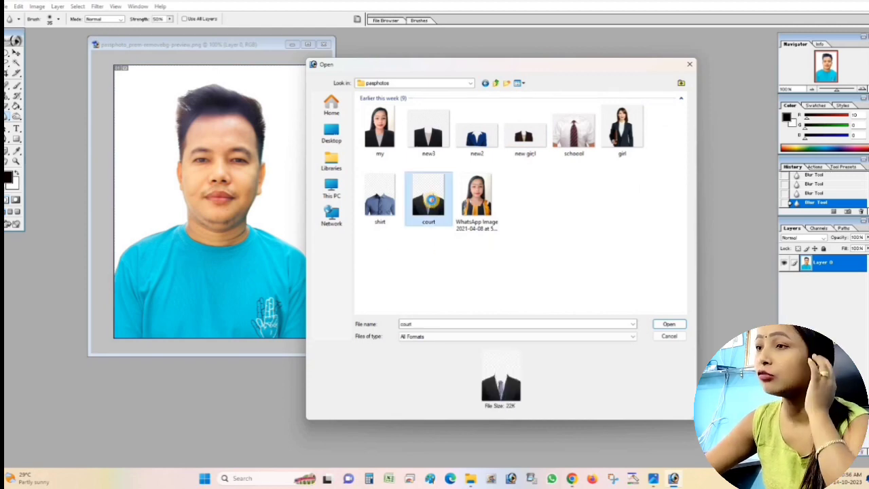
- Move the court.png suit template window beside the portrait and enlarge it
left_click_drag(180, 44, 428, 61)
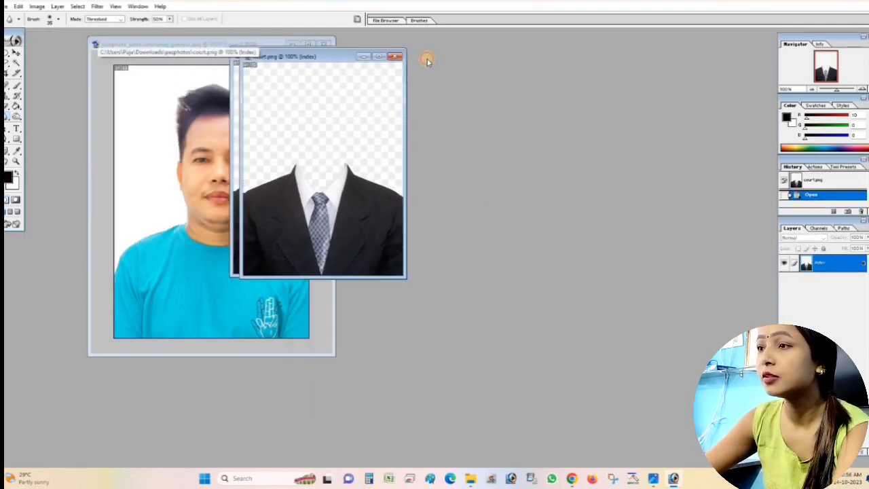
key("e")
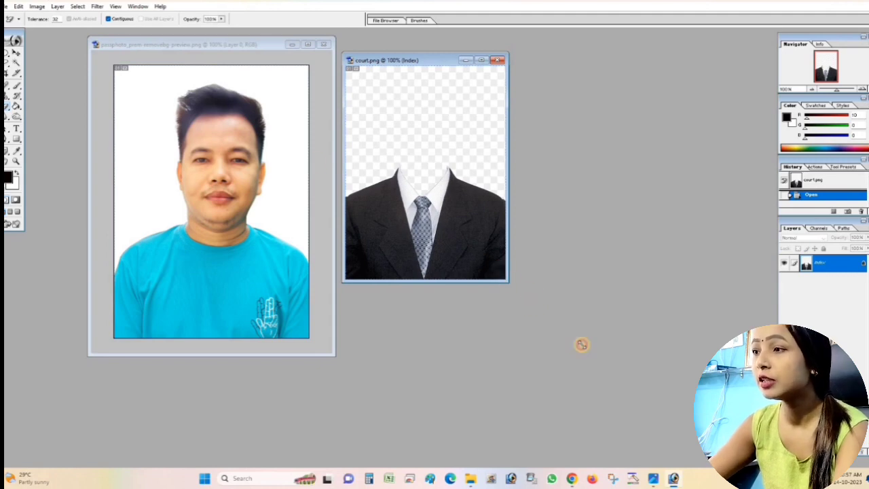
left_click_drag(583, 344, 646, 398)
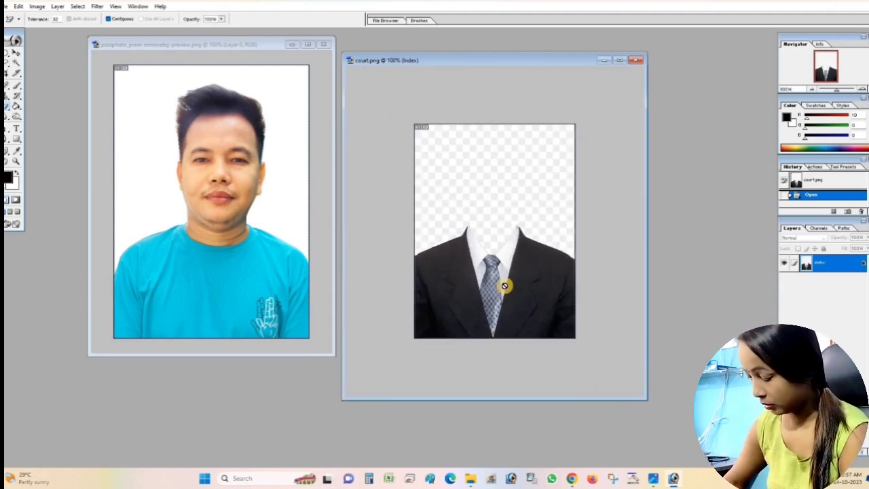
scroll(505, 286, "up", 2)
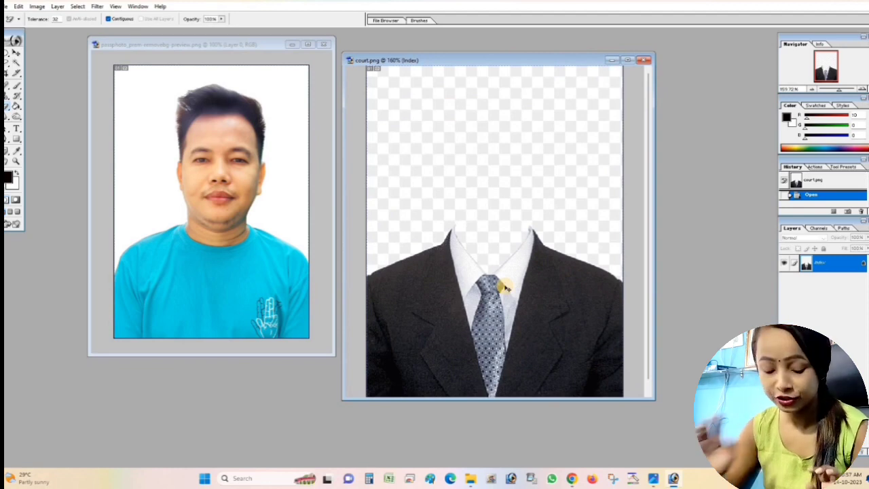
scroll(505, 286, "down", 2)
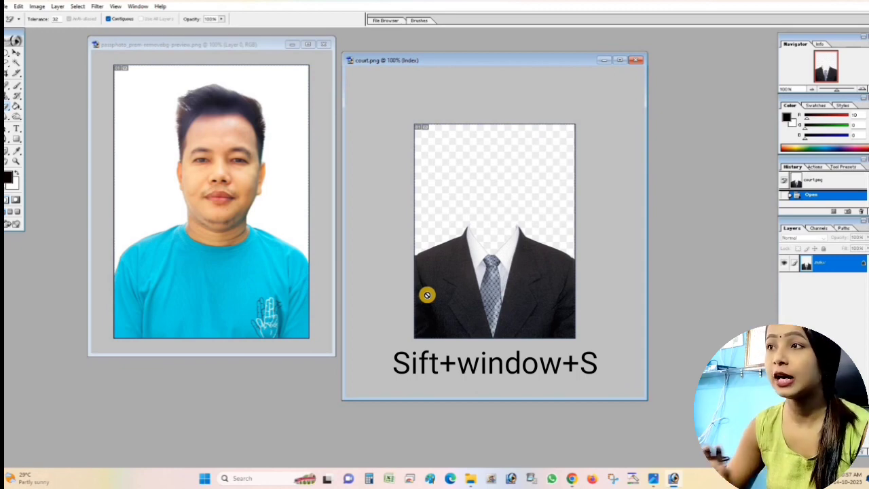
- Snip a screen rectangle around the suit with Shift+Win+S
key("shift+super+s")
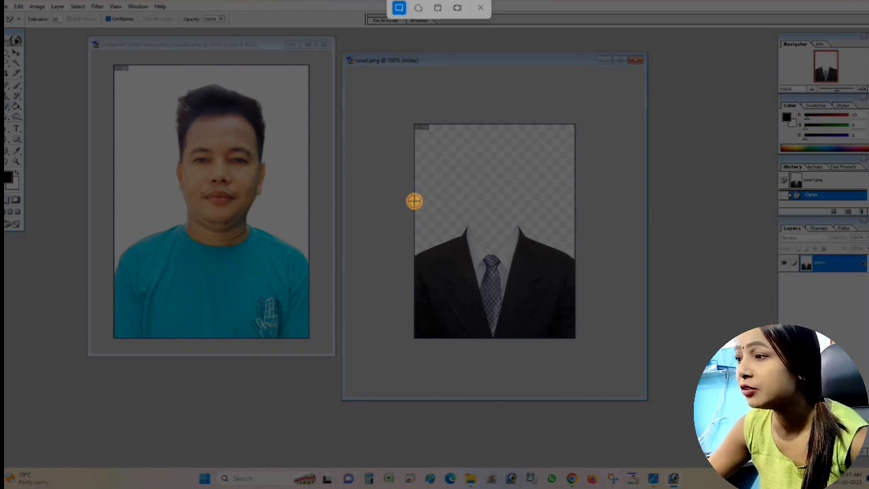
left_click_drag(414, 201, 575, 338)
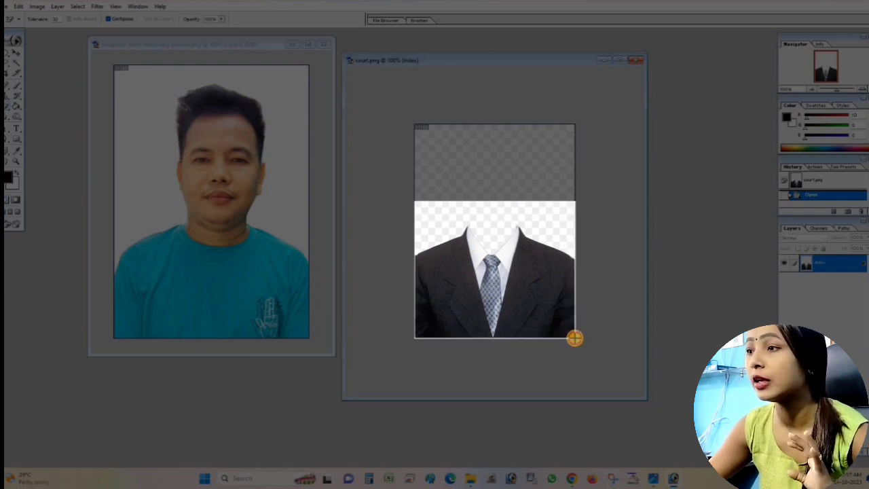
left_click_drag(575, 339, 575, 338)
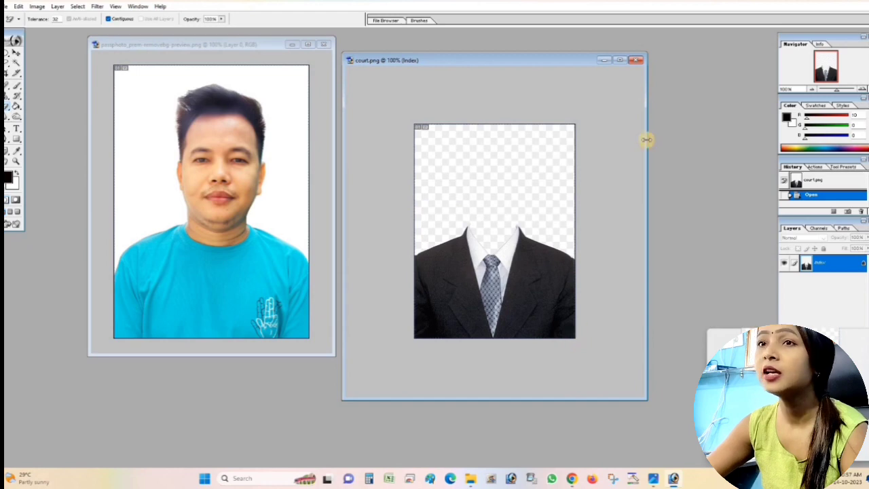
- Close court.png and browse to Pictures > Screenshots in the Open dialog
left_click(634, 61)
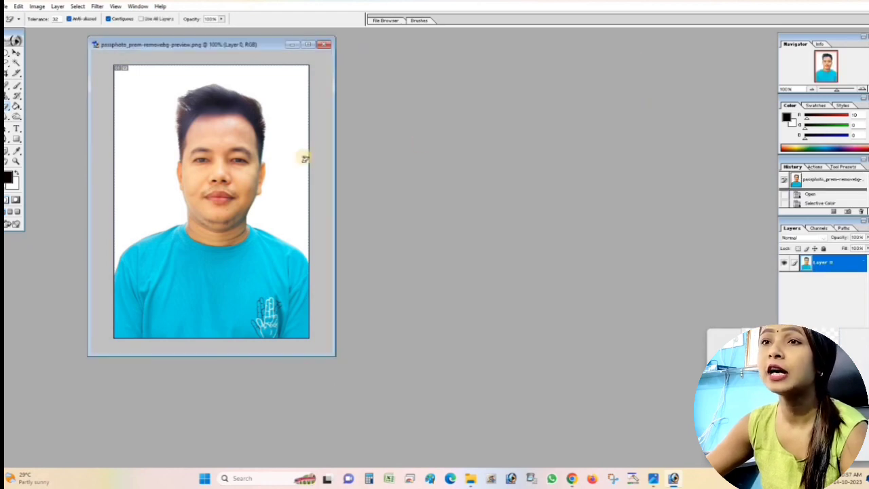
left_click(7, 7)
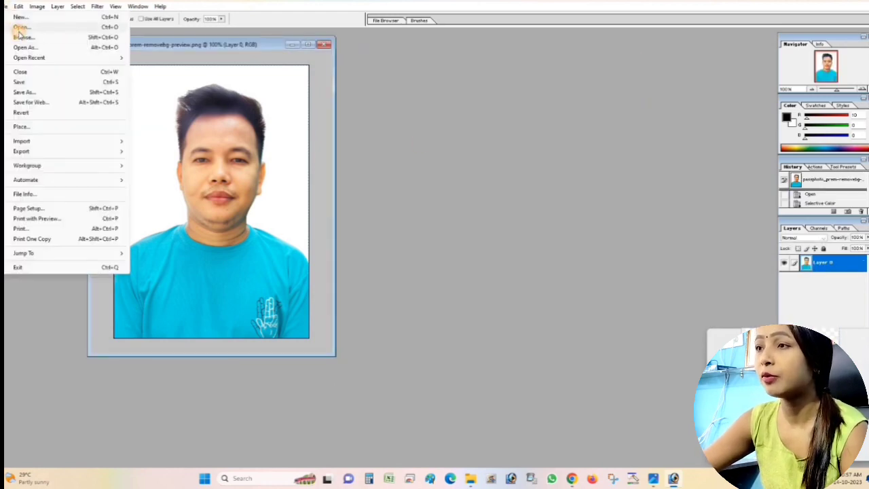
left_click(27, 28)
left_click(330, 167)
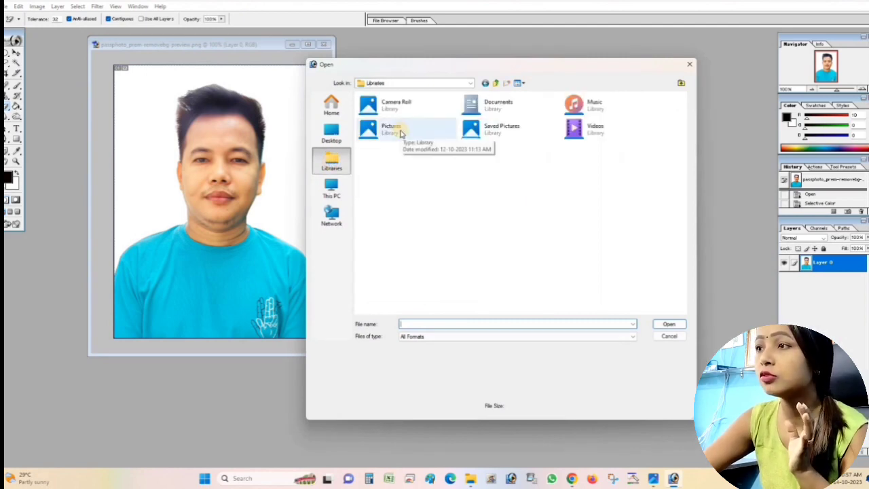
double_click(391, 129)
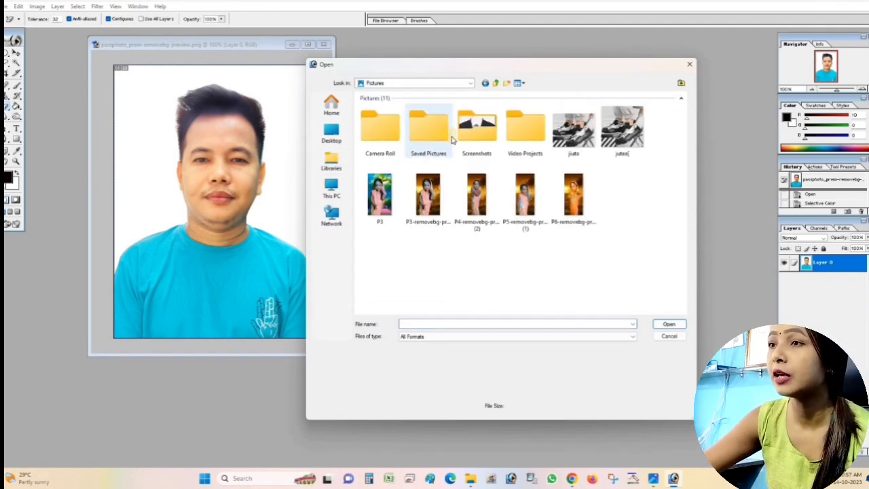
double_click(482, 126)
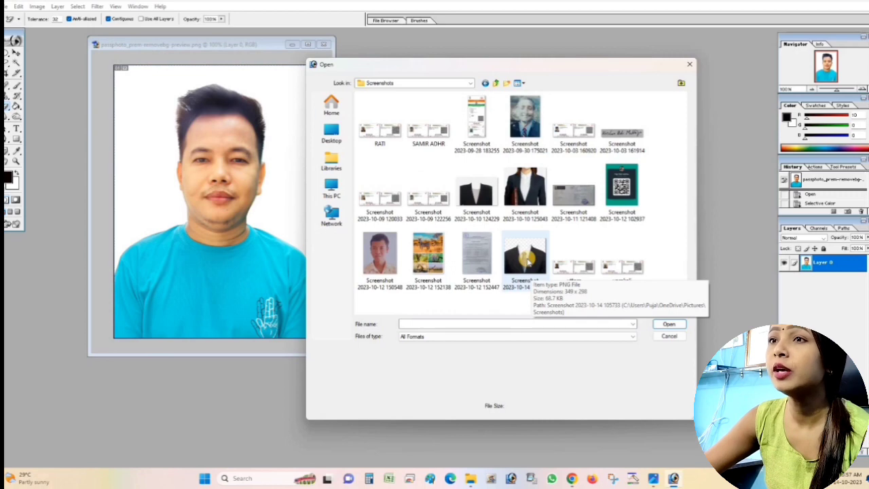
- Open the suit screenshot and place its enlarged window beside the portrait
double_click(526, 257)
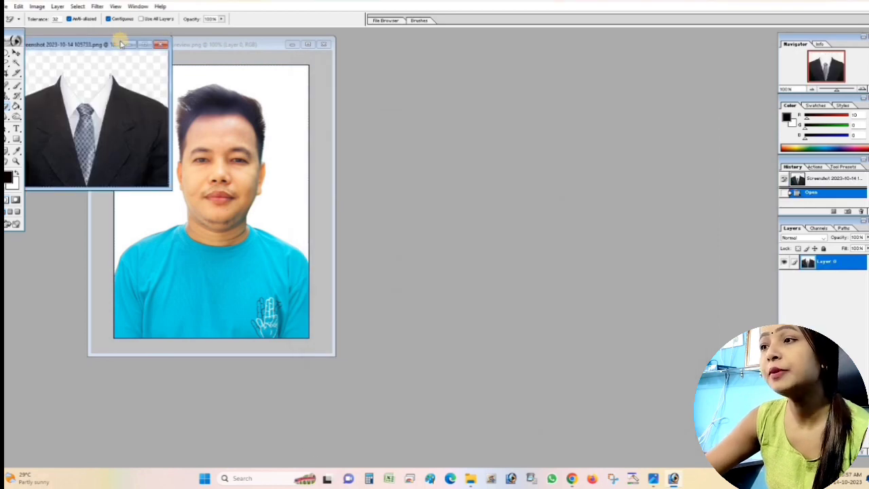
left_click_drag(120, 44, 506, 63)
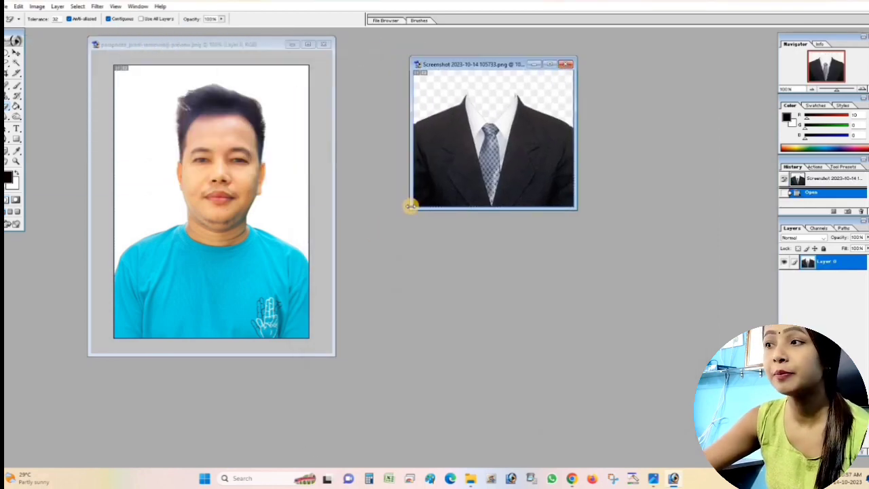
left_click_drag(411, 205, 368, 292)
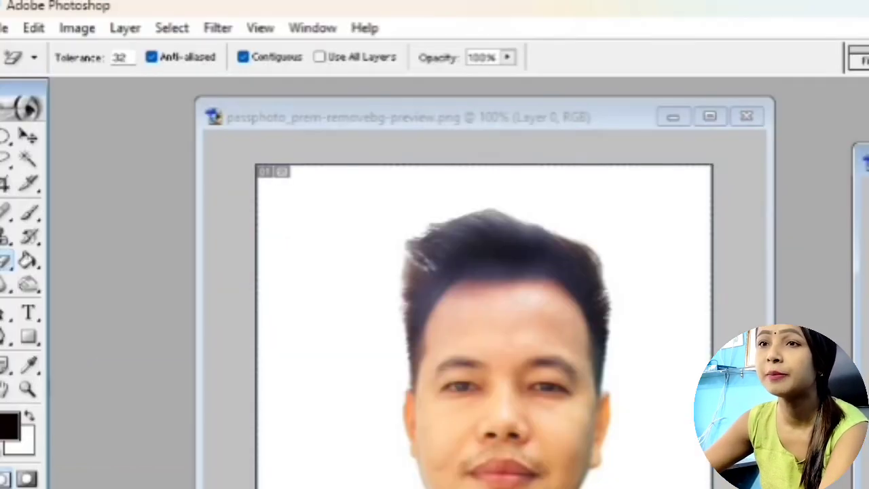
- Use the Magic Eraser to clear the suit screenshot's white background and shirt area
left_click(5, 267)
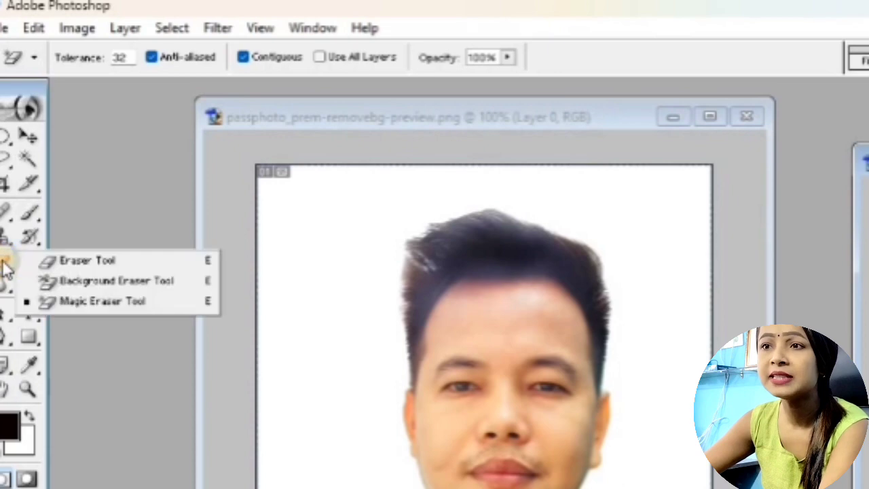
left_click(88, 298)
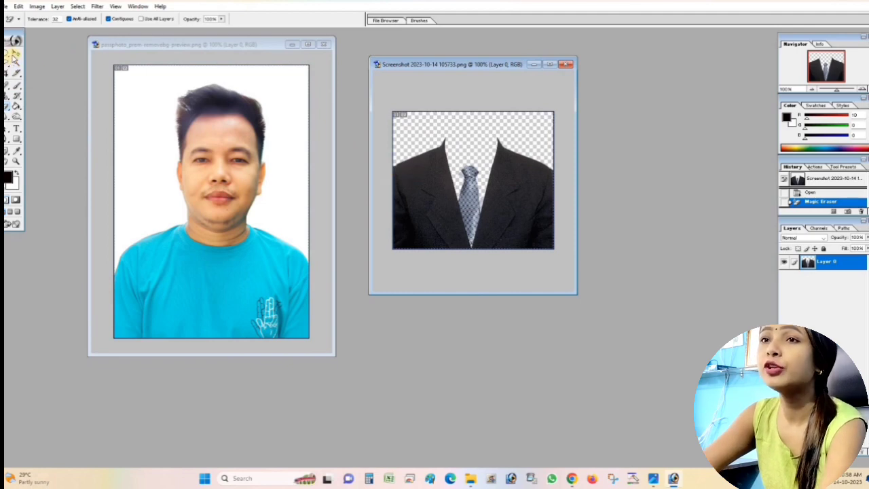
left_click(16, 57)
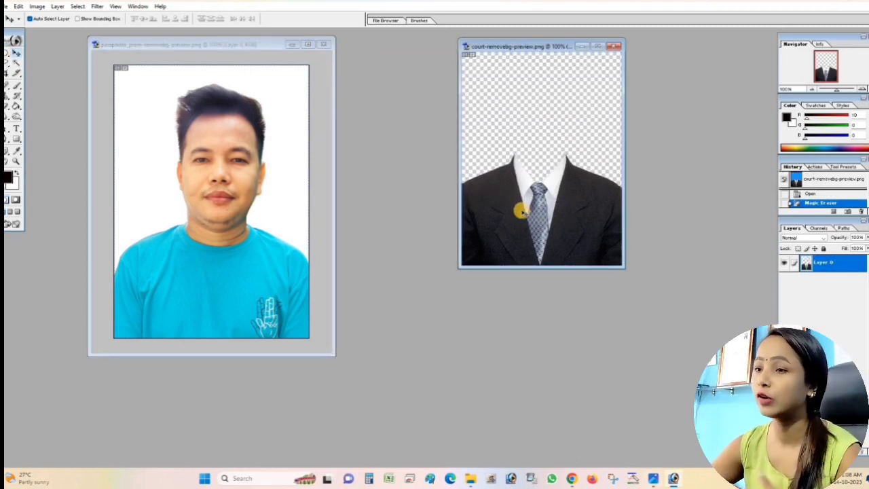
- Drag the suit onto the portrait as Layer 1 and scale it over the cyan T-shirt
left_click_drag(521, 211, 233, 275)
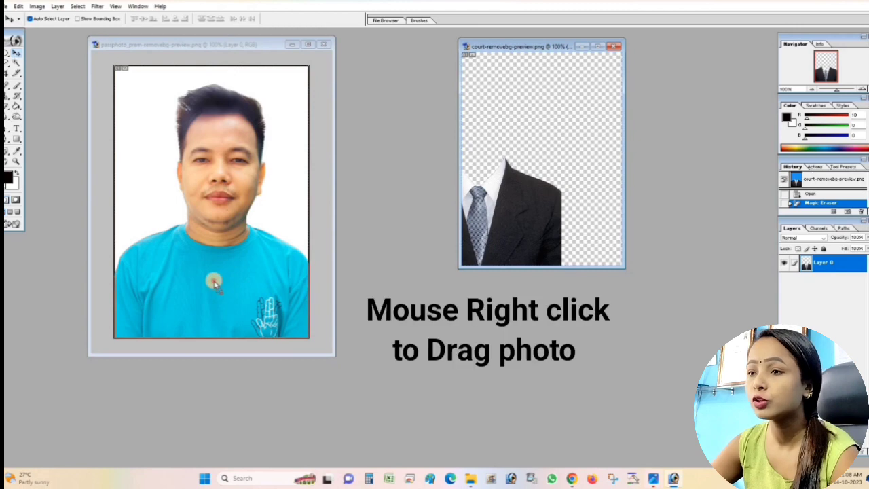
mouse_move(233, 274)
left_mouse_down()
mouse_move(214, 281)
mouse_move(186, 269)
left_mouse_up()
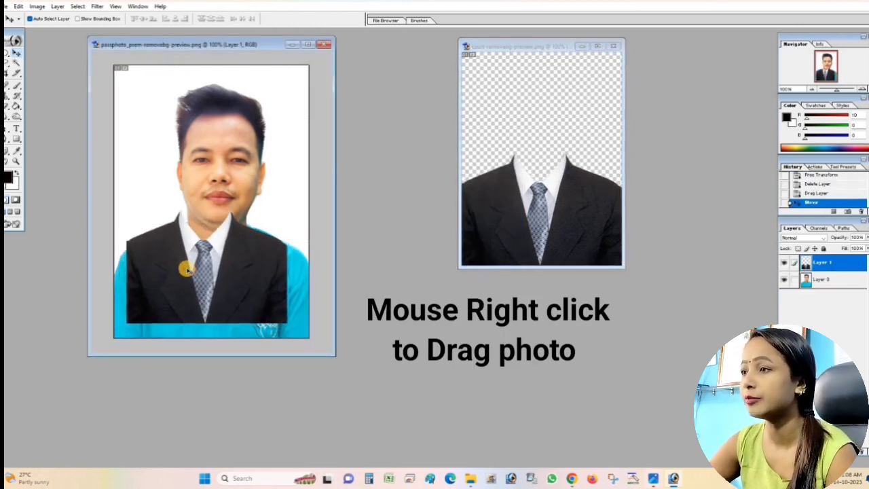
key("ctrl+t")
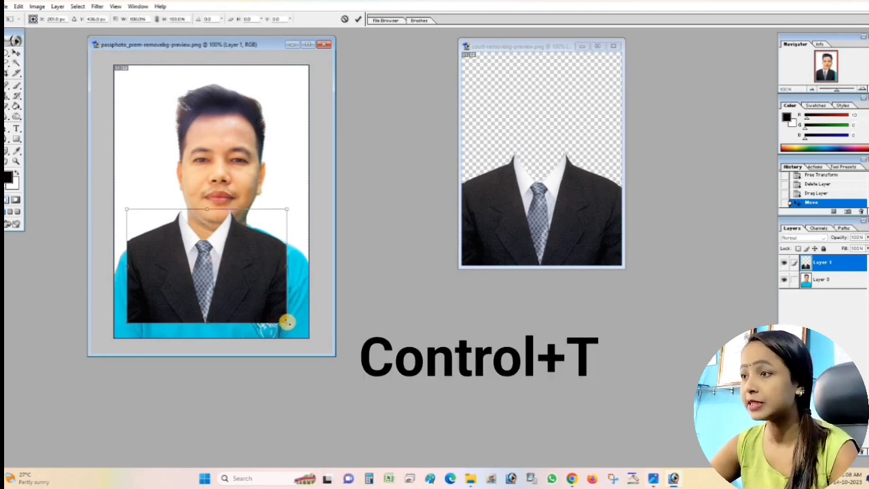
left_click_drag(288, 323, 309, 345)
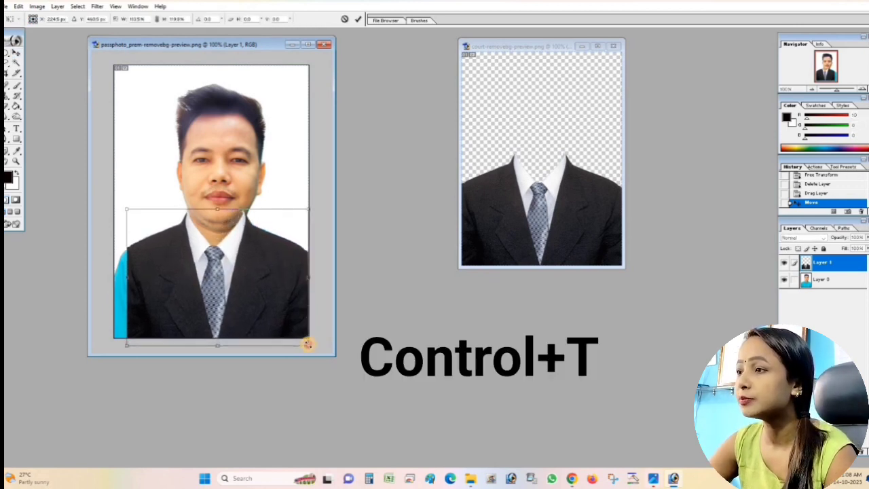
left_click_drag(127, 340, 116, 334)
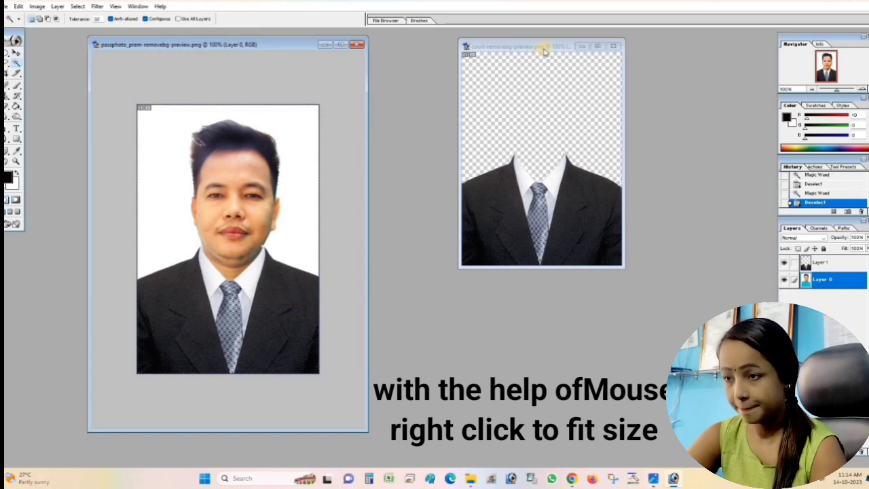
- Close the suit image unsaved and create a preset blank Untitled-1 document beside the photo
left_click(615, 47)
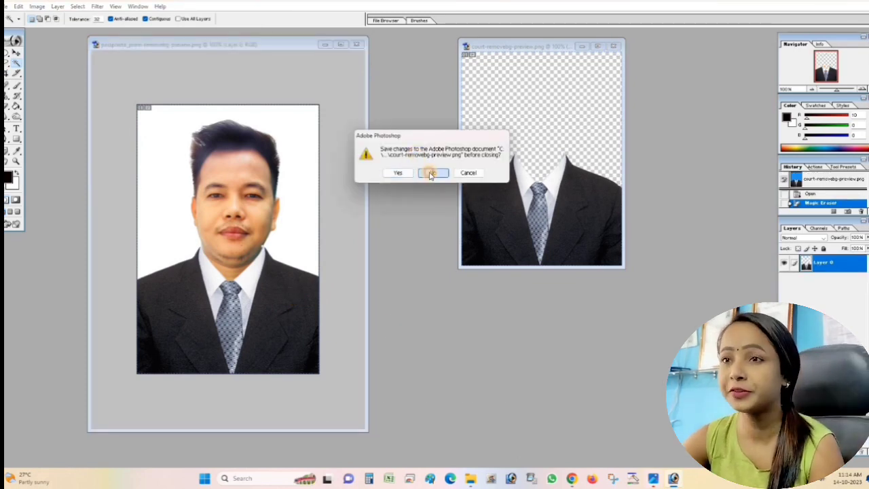
left_click(432, 174)
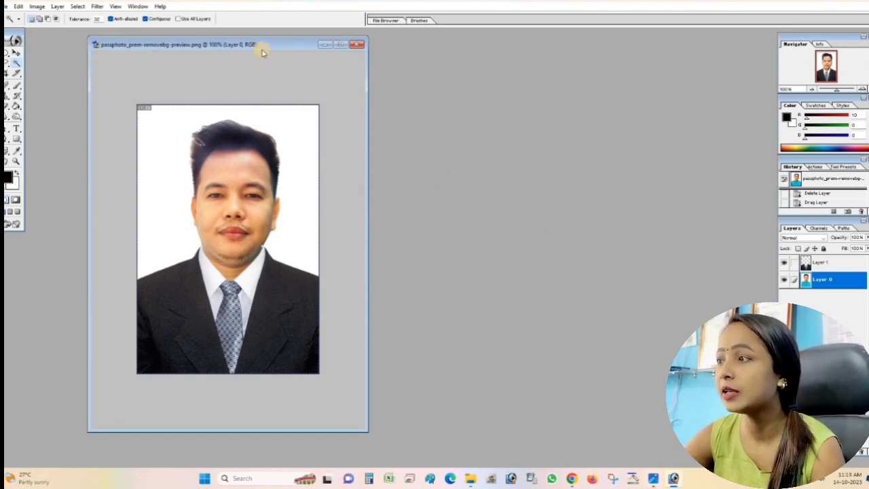
left_click(6, 7)
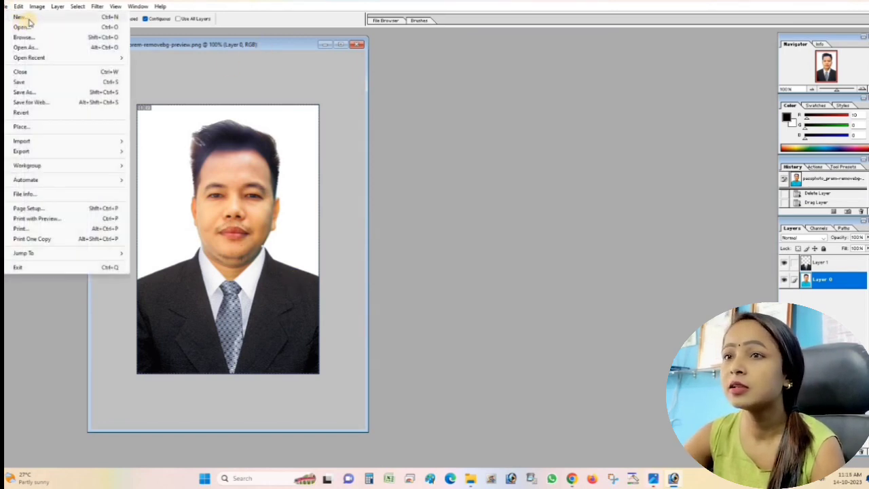
left_click(27, 17)
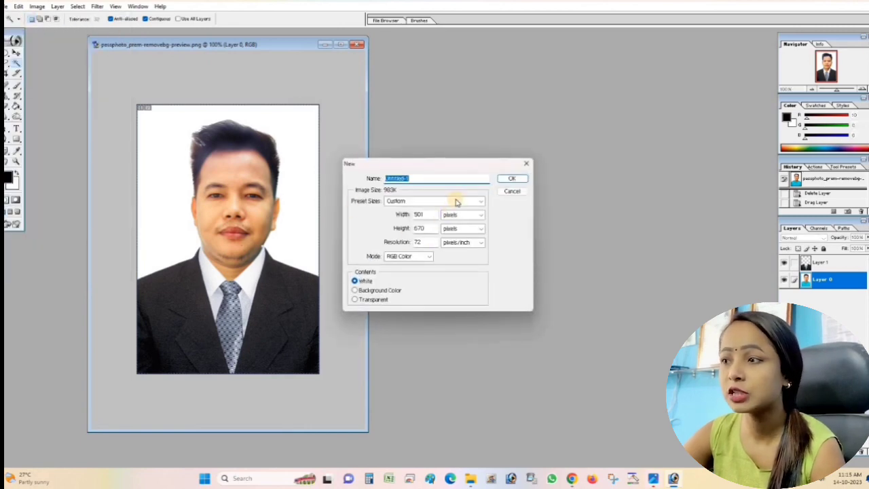
left_click(457, 202)
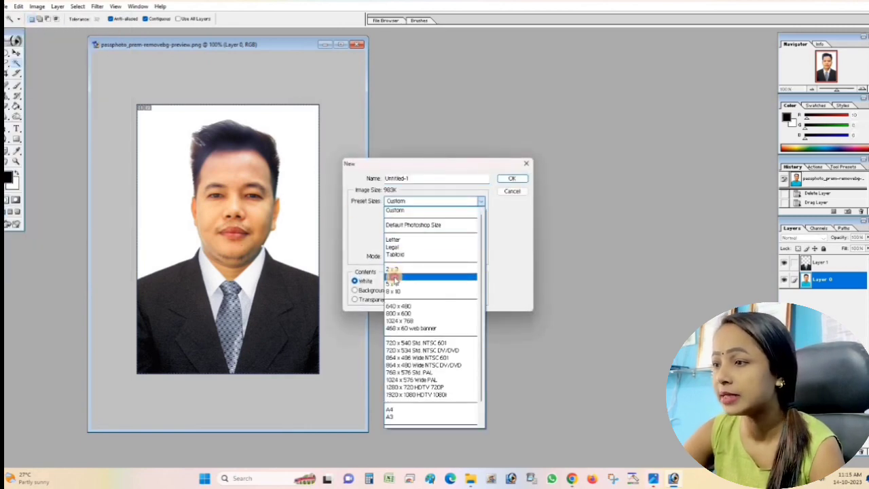
left_click(393, 277)
left_click(512, 178)
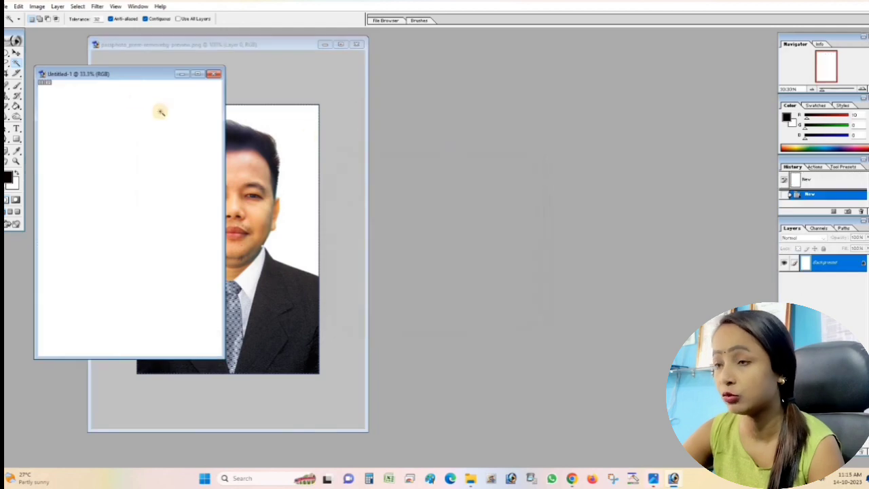
left_click_drag(144, 74, 524, 53)
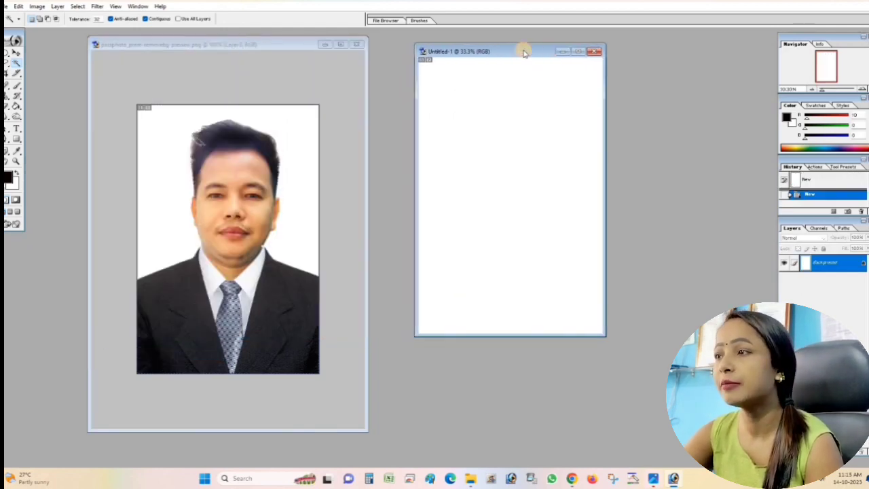
- Rotate the blank Untitled-1 canvas 90° clockwise to landscape
left_click(36, 7)
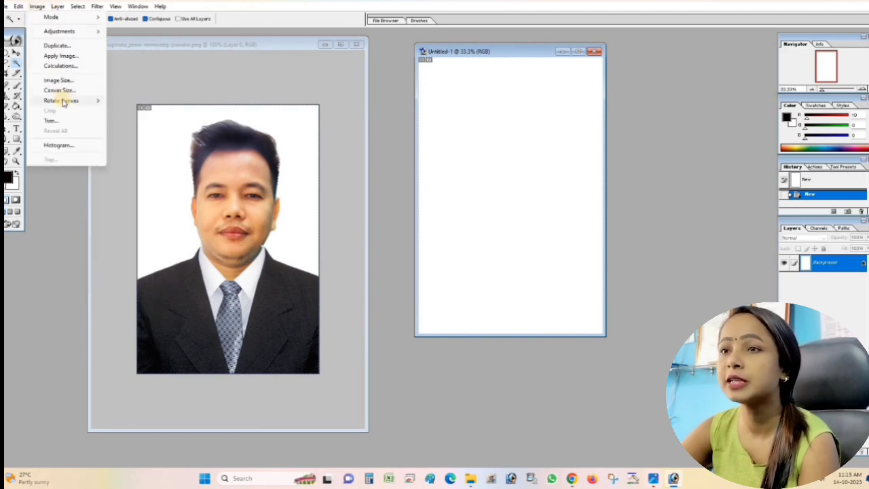
mouse_move(61, 101)
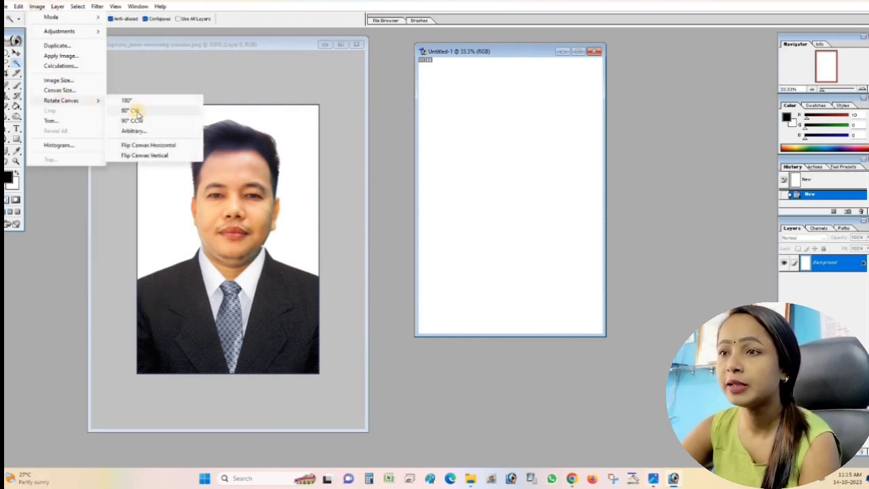
left_click(138, 121)
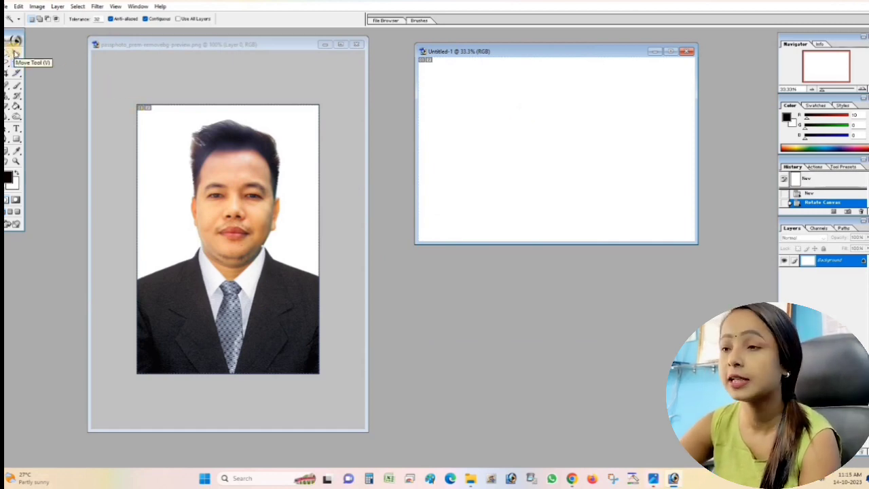
left_click(14, 52)
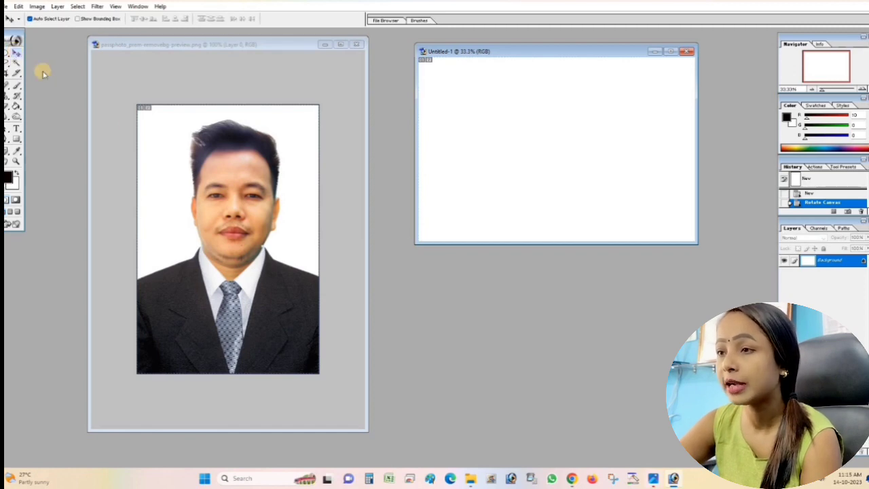
- Merge the suit Layer 1 down into the portrait as Layer 0 and realign the photo
left_click(251, 233)
mouse_move(250, 233)
left_mouse_down()
mouse_move(255, 210)
mouse_move(252, 223)
left_mouse_up()
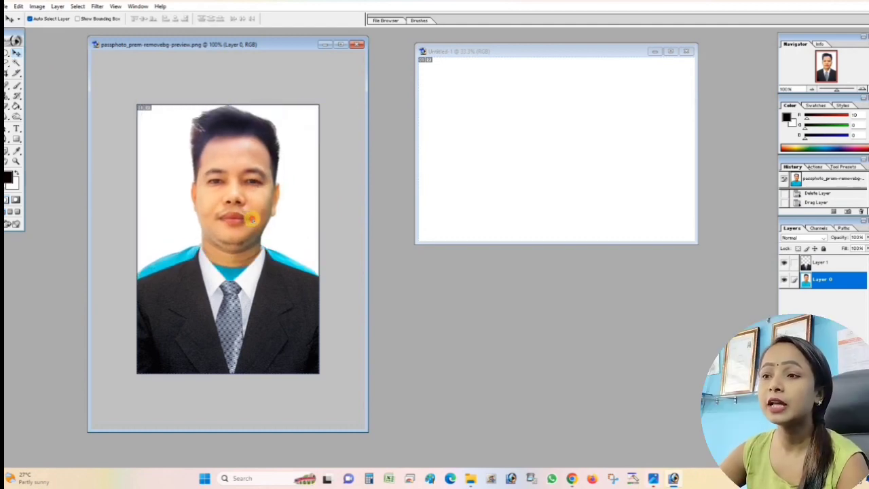
key("ctrl+z")
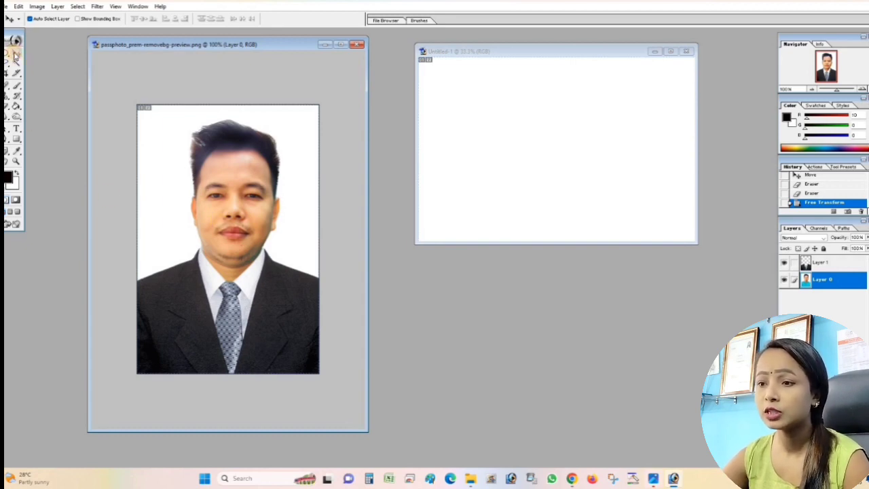
left_click(161, 327)
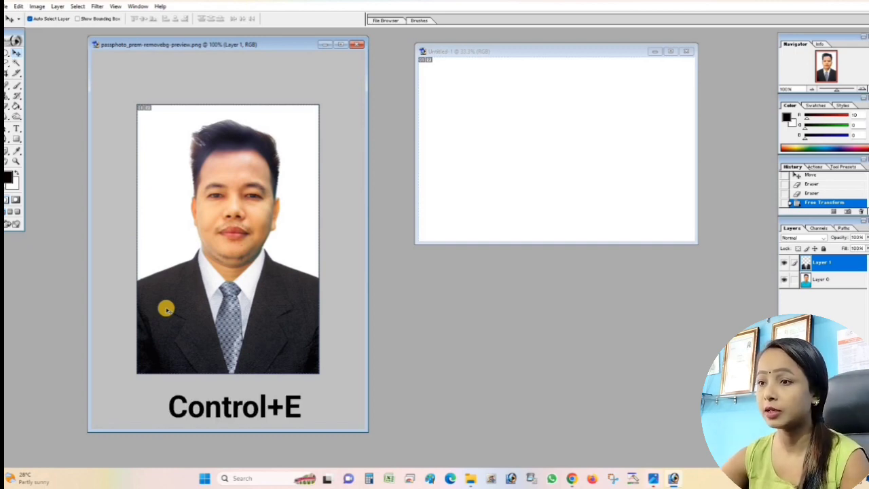
key("ctrl+e")
mouse_move(219, 213)
left_mouse_down()
mouse_move(219, 199)
mouse_move(215, 211)
left_mouse_up()
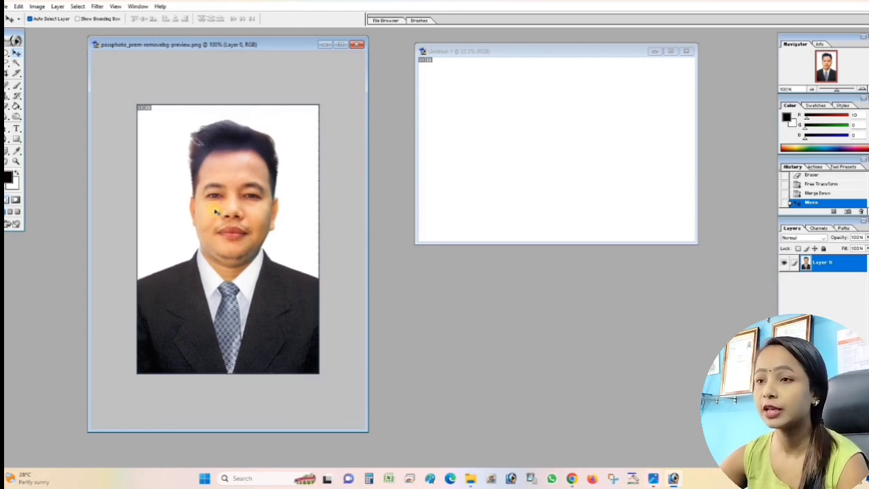
key("shift+Right")
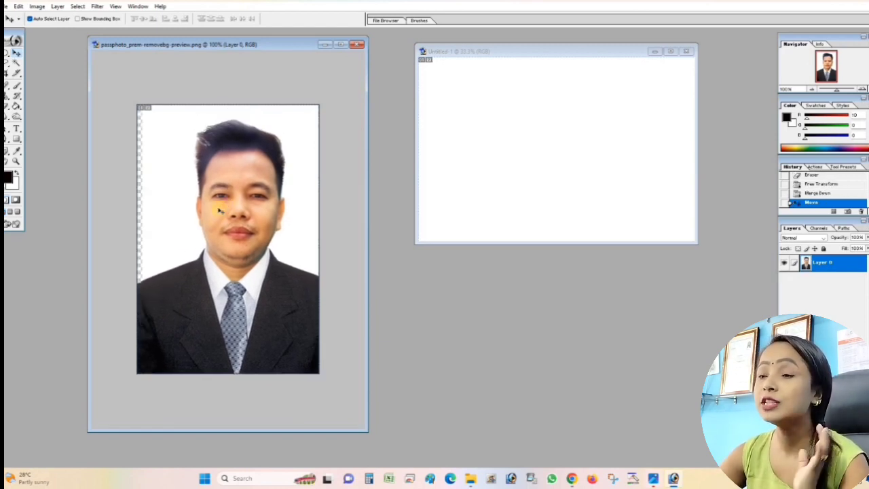
left_click_drag(218, 211, 210, 210)
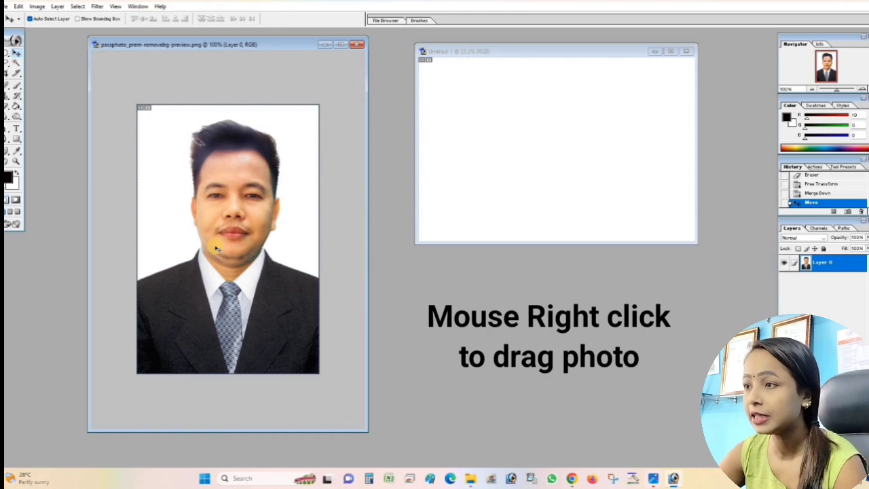
- Copy the portrait onto the landscape sheet and shrink it to passport size at top-left
mouse_move(216, 248)
left_mouse_down()
mouse_move(450, 156)
mouse_move(460, 146)
mouse_move(461, 122)
left_mouse_up()
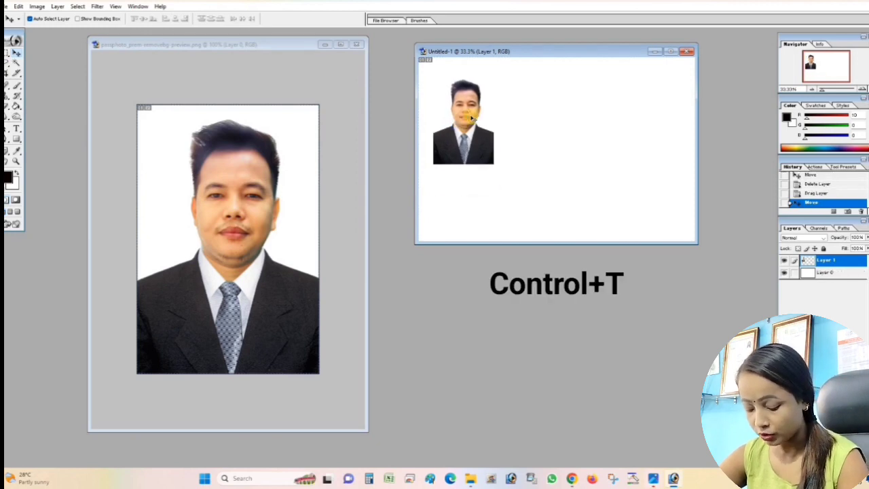
key("ctrl+t")
left_click_drag(491, 166, 471, 134)
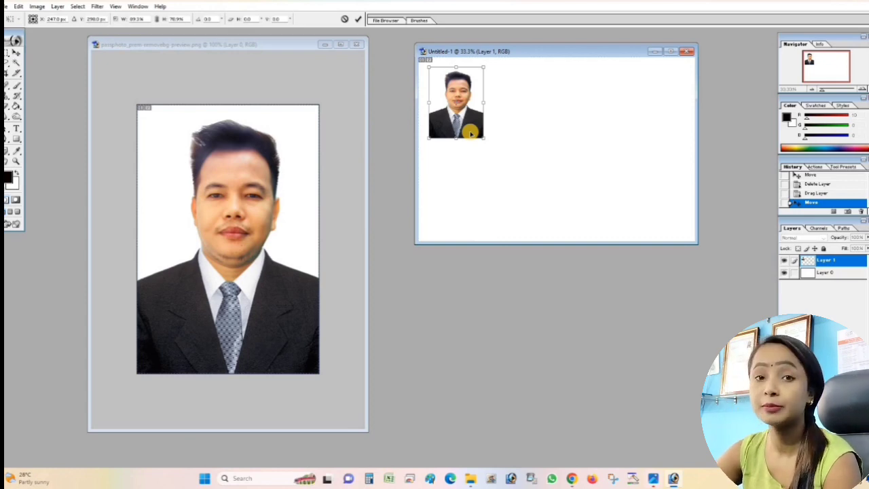
double_click(471, 133)
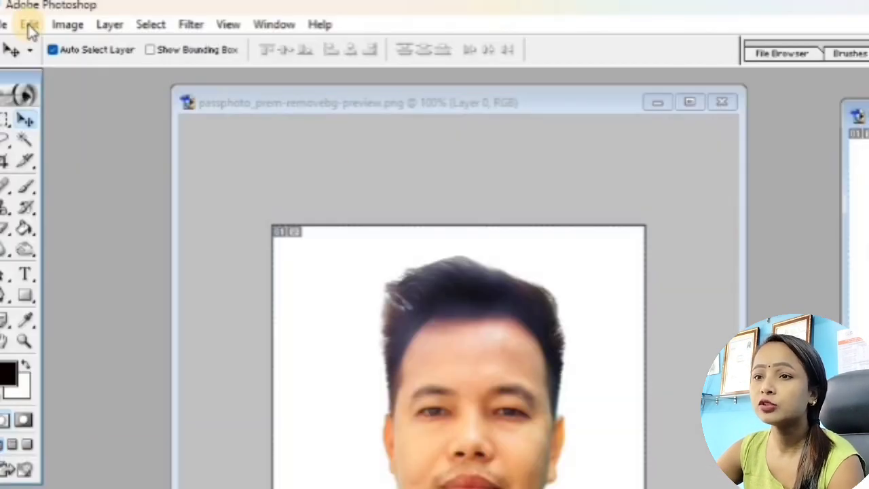
- Outline the small portrait with a 2 px black stroke via Edit > Stroke
left_click(30, 26)
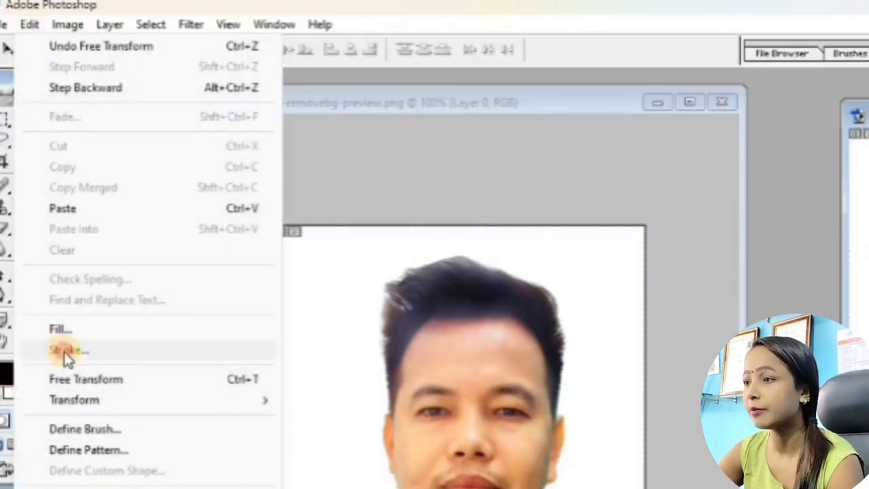
left_click(54, 349)
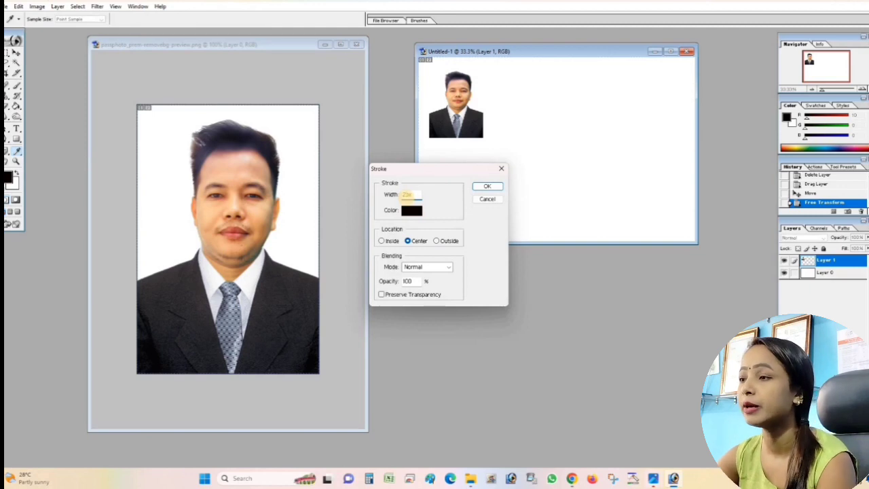
type("2")
left_click(488, 185)
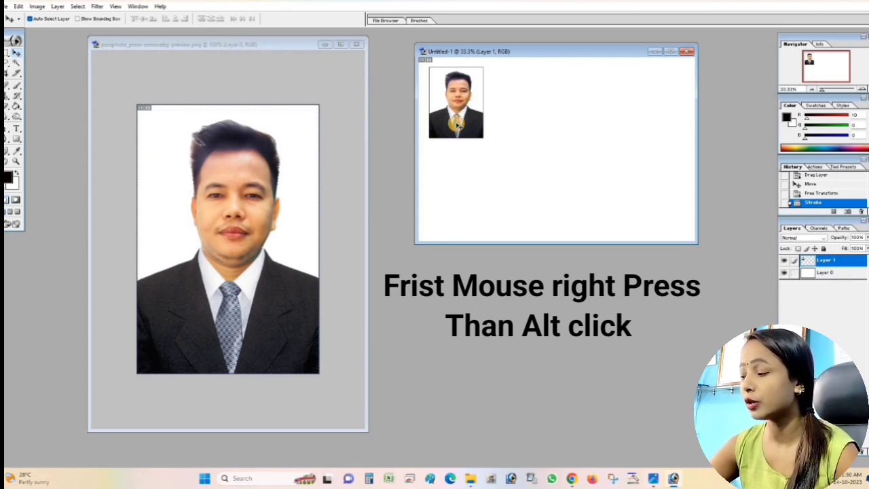
- Alt-drag three copies of the bordered photo to the right, forming a row of four
left_click_drag(459, 123, 517, 125)
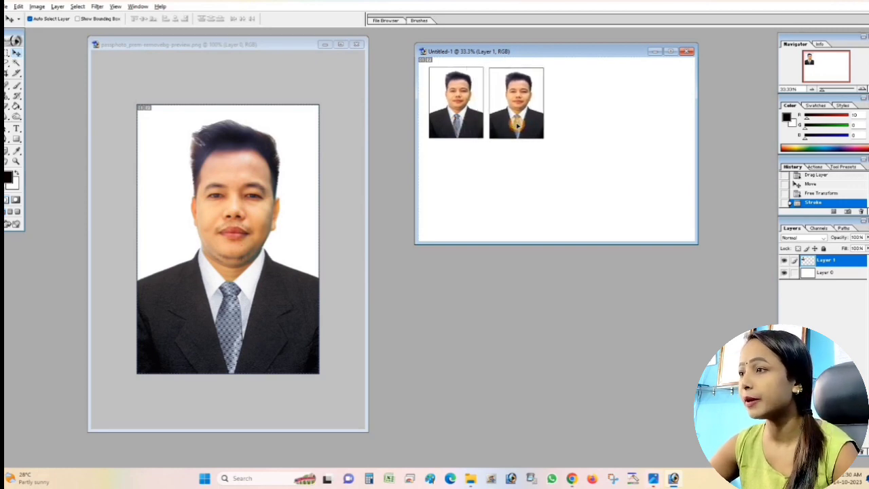
left_click_drag(517, 125, 571, 125)
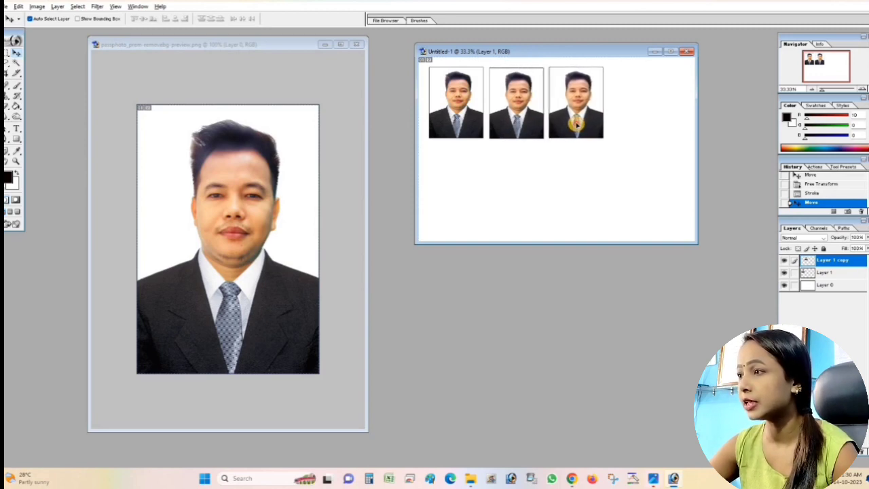
left_click_drag(572, 125, 636, 125)
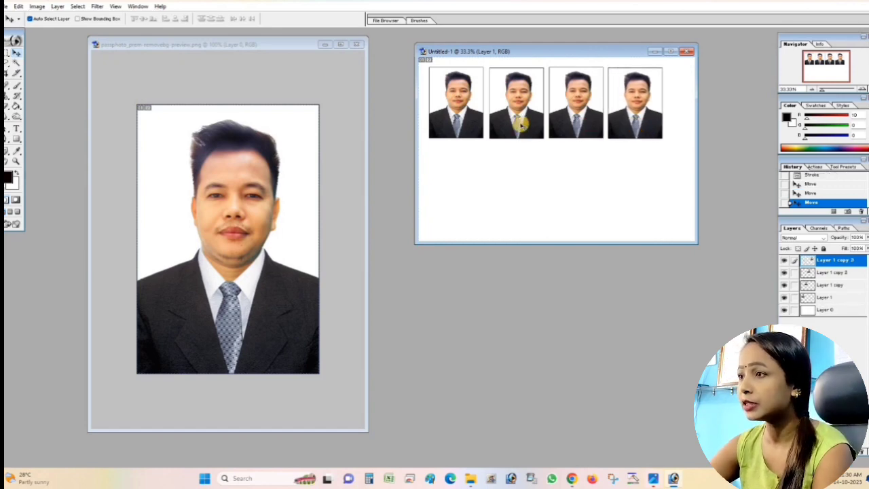
left_click(522, 125)
- Nudge the second, third and fourth copies with arrow keys into an even line
key("Left")
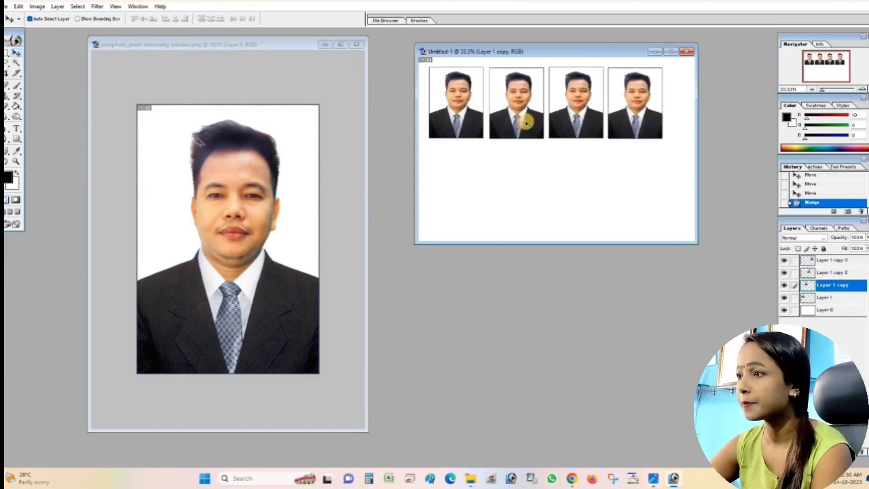
left_click(572, 119)
key("Down")
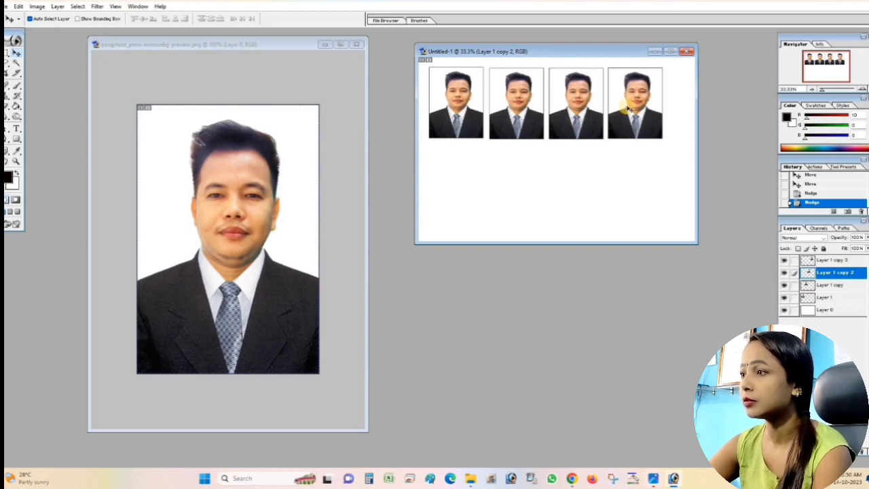
left_click(629, 109)
key("Right")
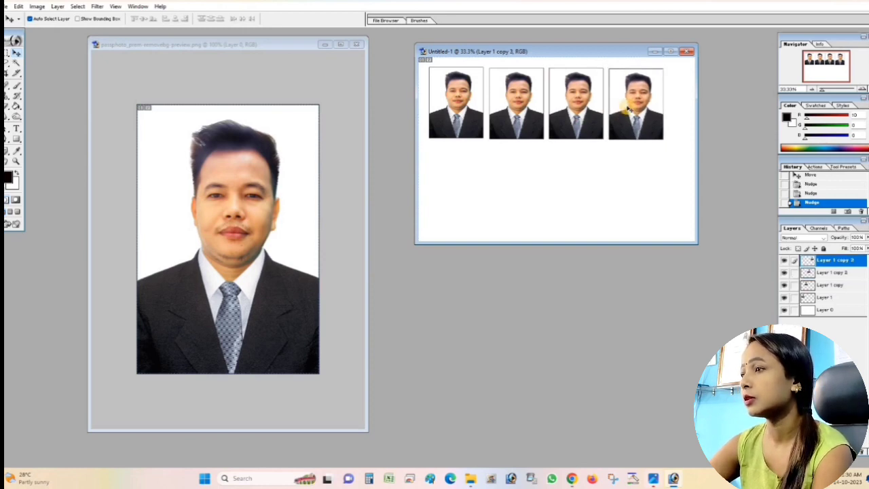
key("Up")
key("Left")
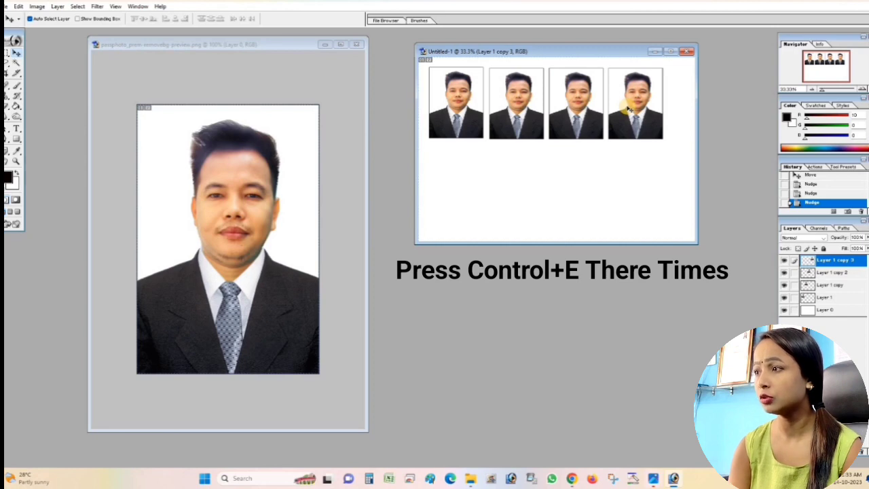
- Merge the four bordered portraits into one row, nudge it into place, and Alt-drag a copy below
key("ctrl+e")
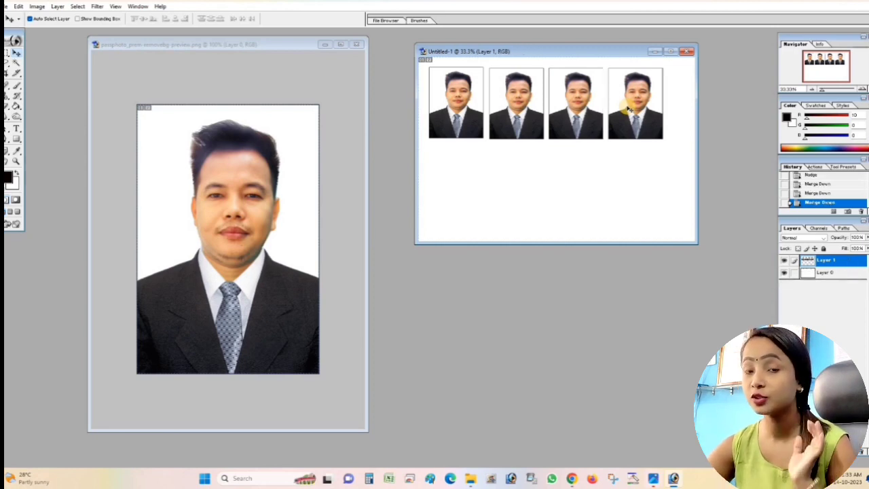
left_click_drag(630, 109, 632, 103)
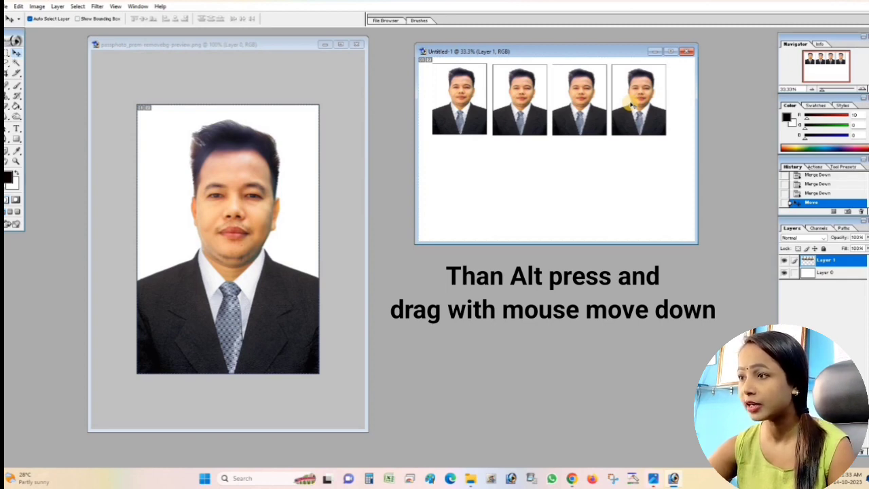
left_click_drag(631, 102, 631, 183)
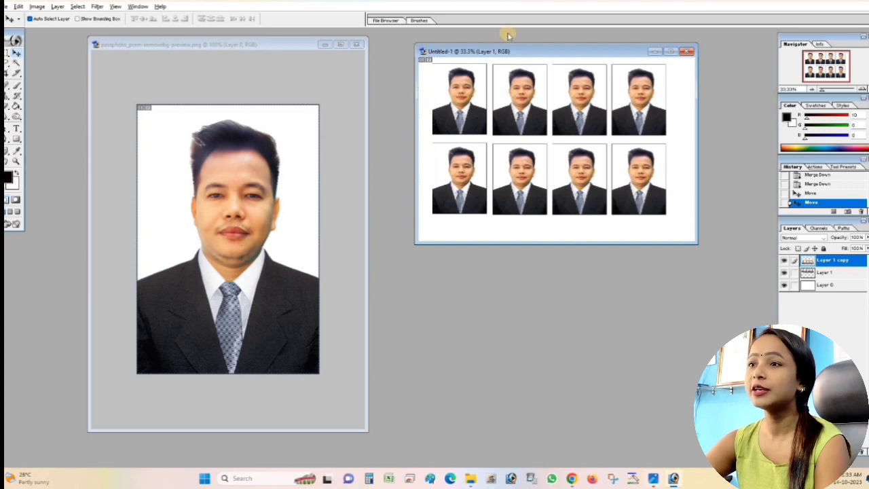
- Arrange the Untitled-1 sheet and passport photo windows side by side, shrinking the photo window
left_click_drag(587, 58, 656, 72)
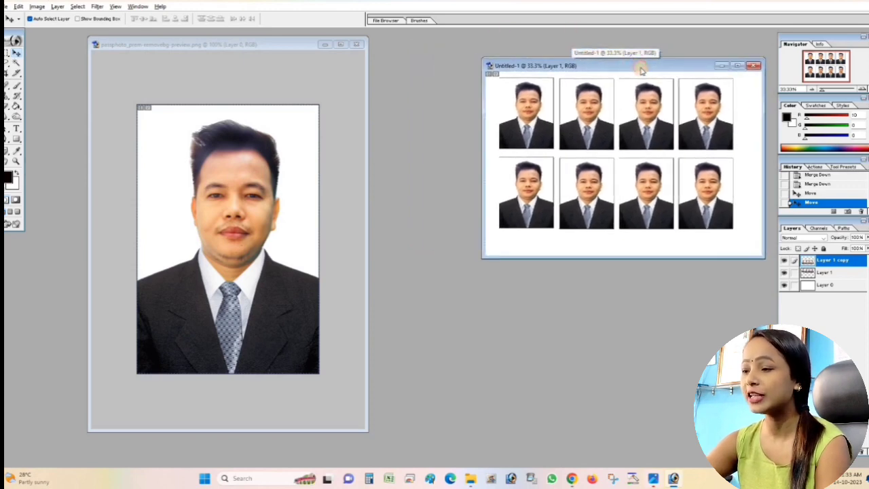
left_click_drag(284, 49, 400, 46)
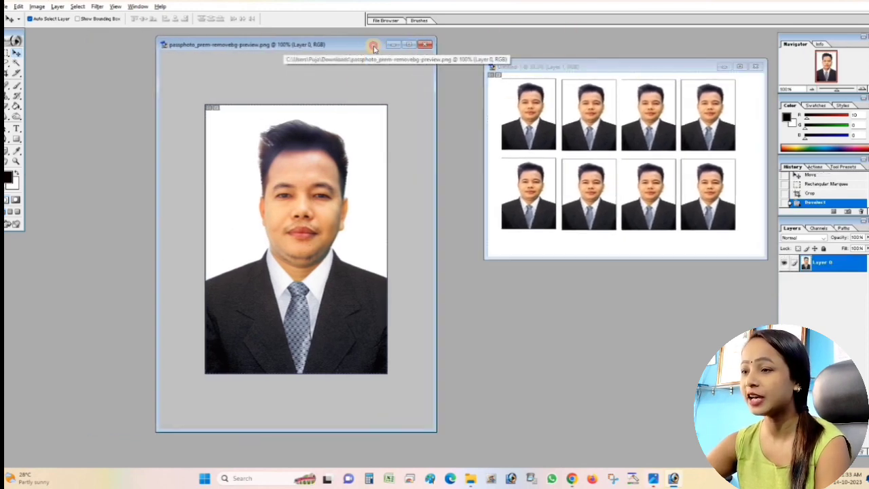
mouse_move(483, 431)
left_mouse_down()
mouse_move(410, 328)
mouse_move(393, 320)
left_mouse_up()
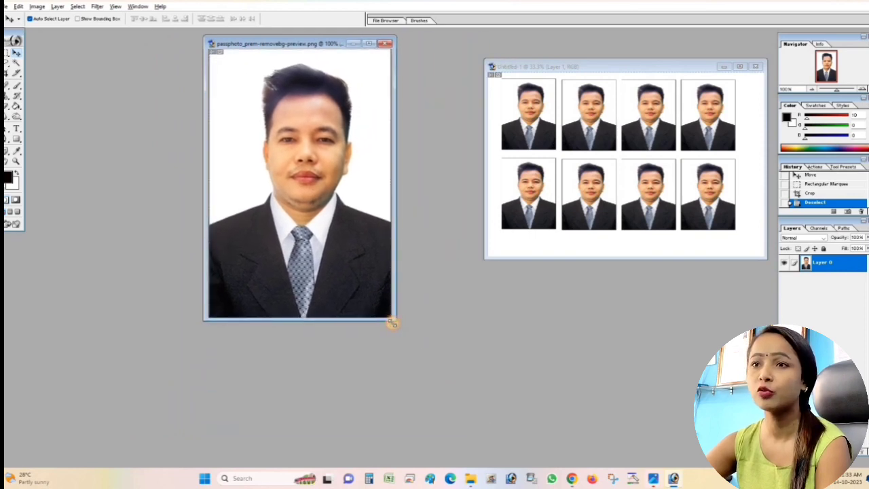